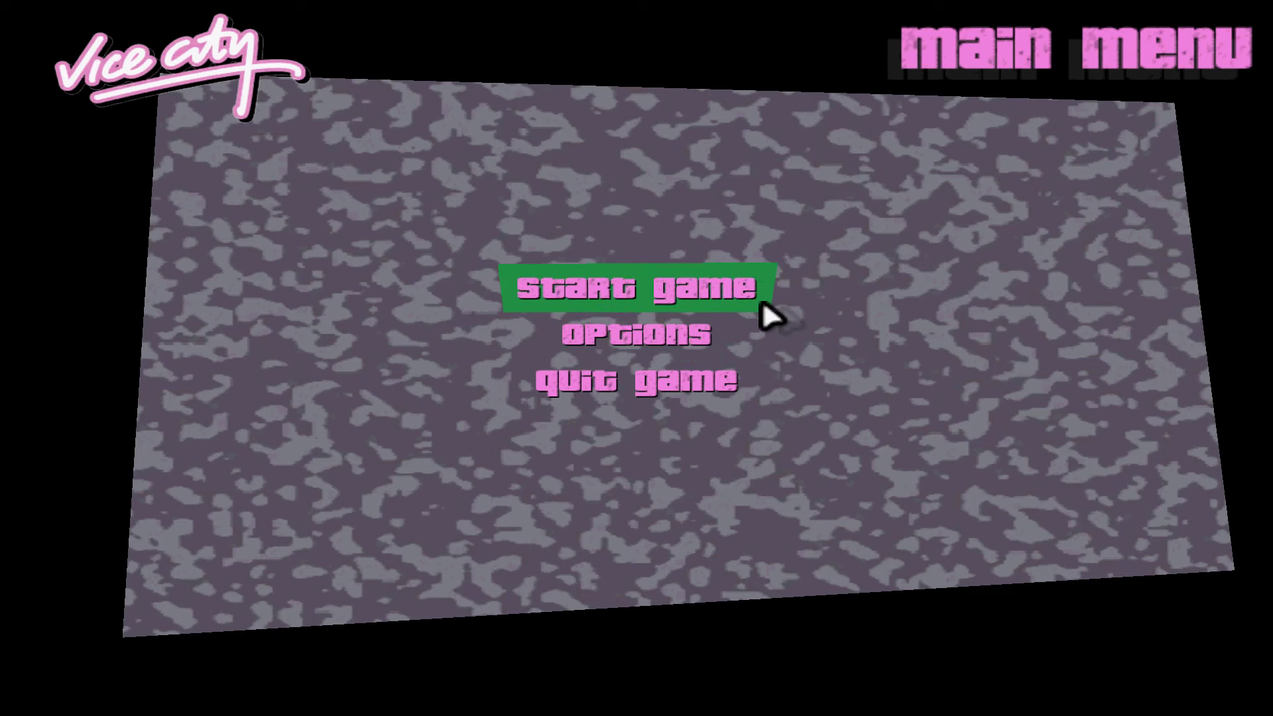
# Step: Bring OBS up over the game and move its window to the right side
pyautogui.press('super')
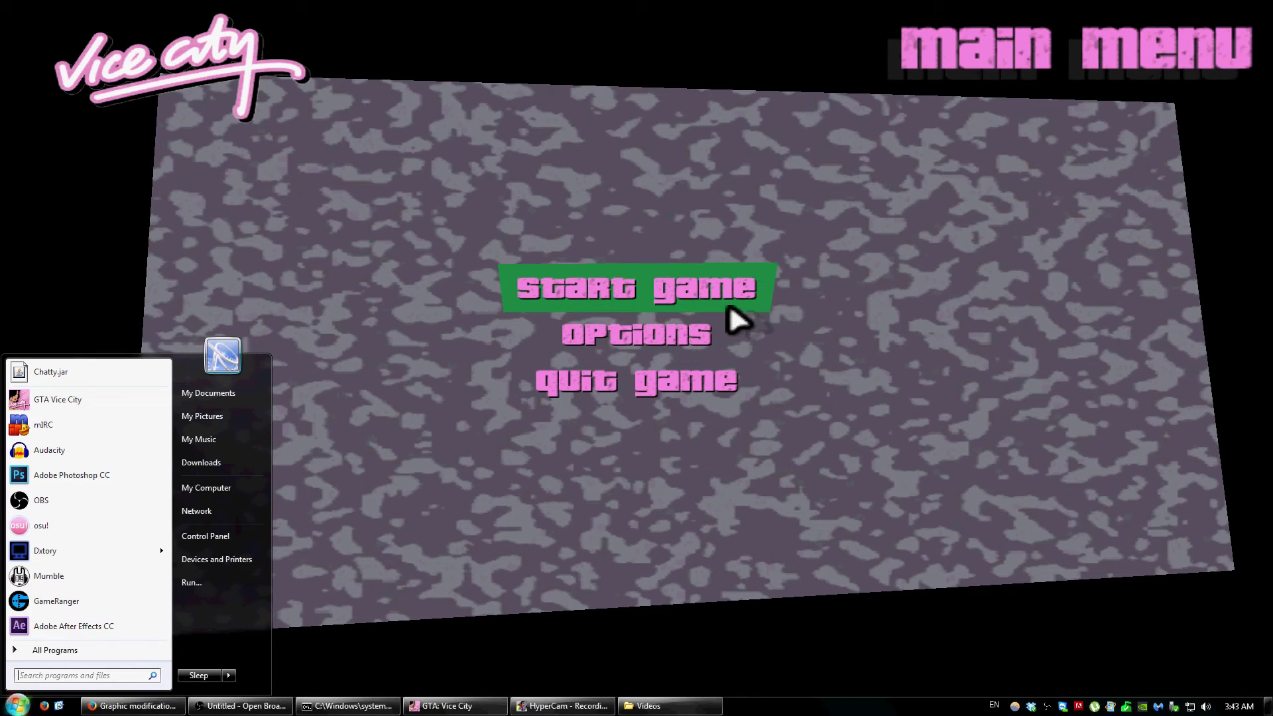
pyautogui.click(272, 705)
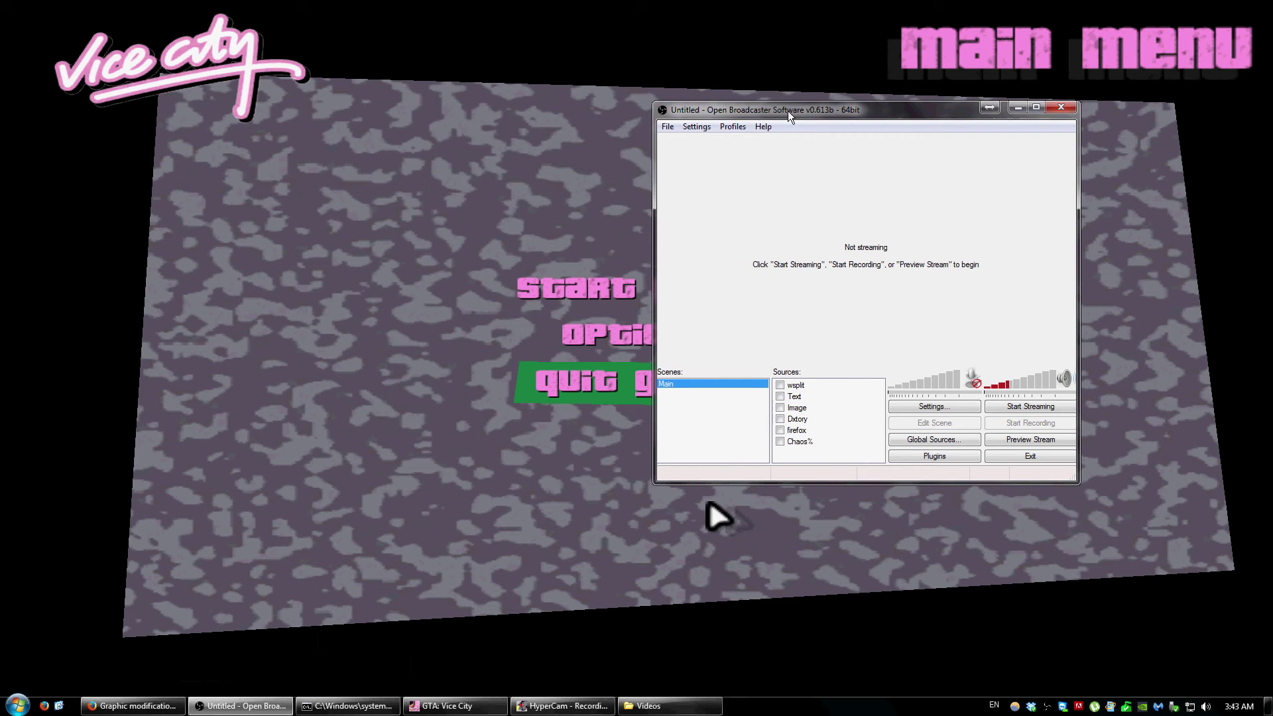
pyautogui.moveTo(788, 110); pyautogui.dragTo(543, 97)
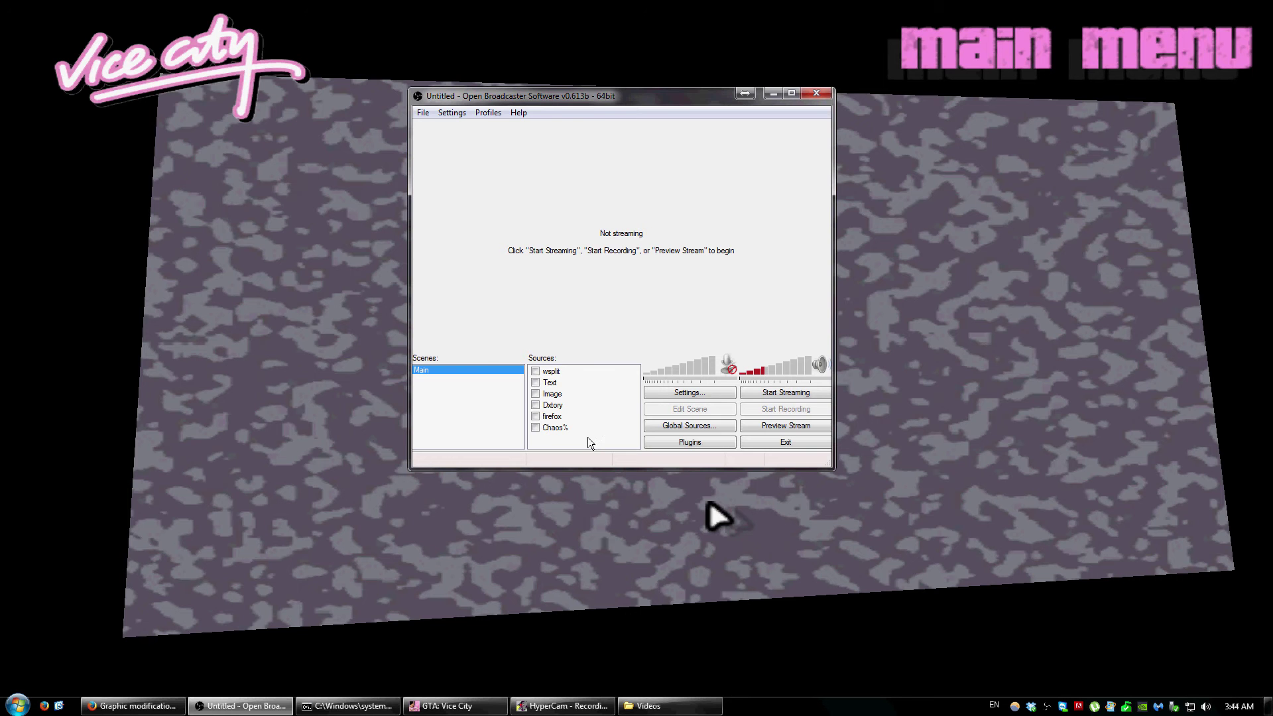
pyautogui.moveTo(605, 98); pyautogui.dragTo(969, 95)
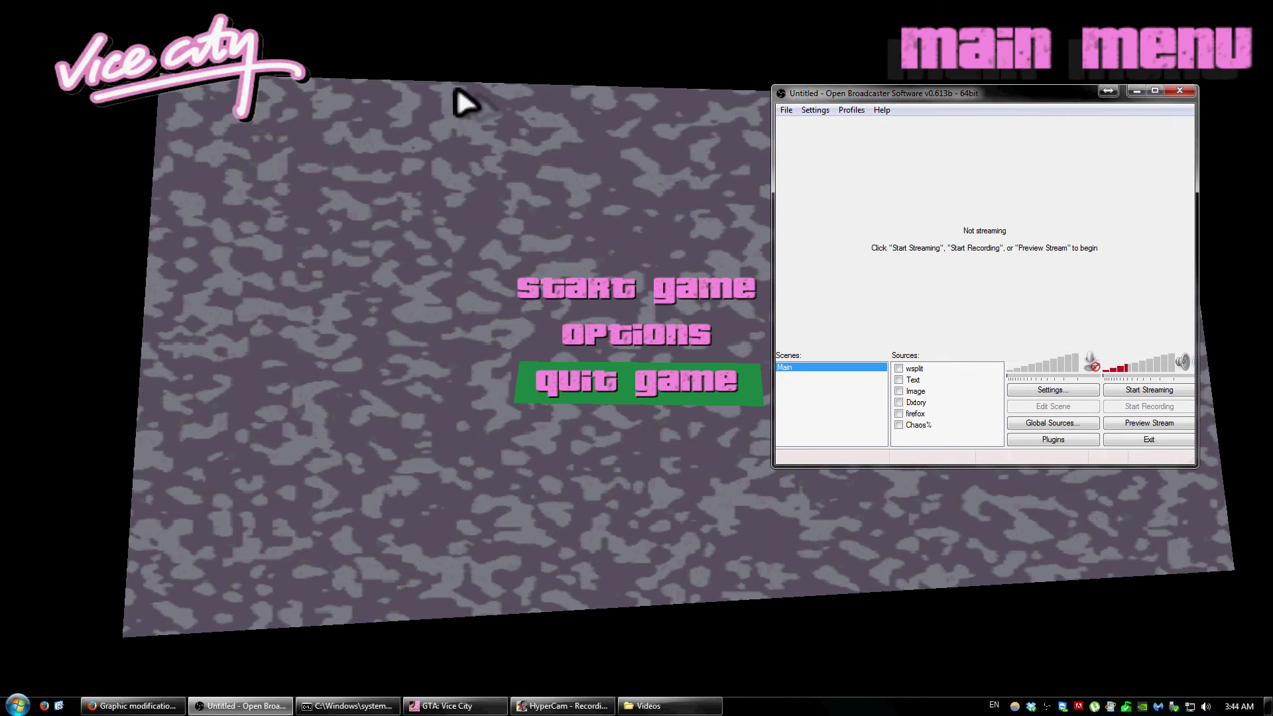
# Step: Add a Game Capture source for [gta-vc]: GTA: Vice City and start Preview Stream
pyautogui.rightClick(914, 442)
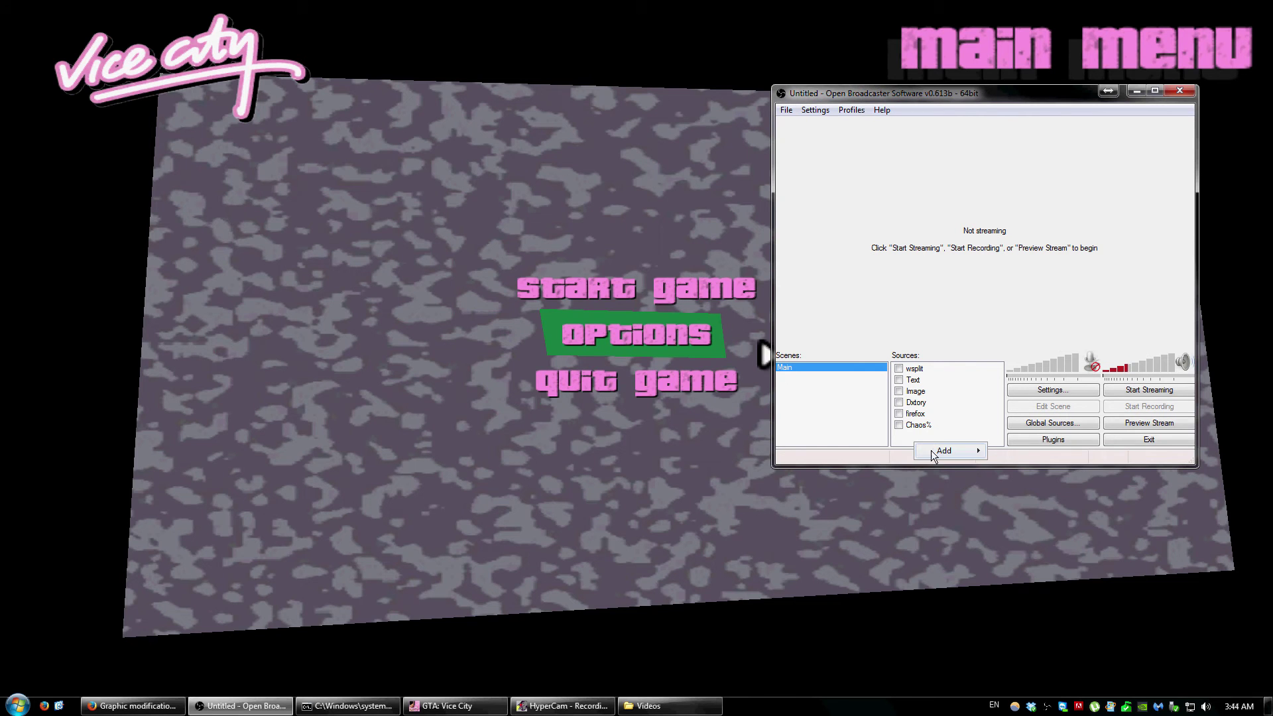
pyautogui.moveTo(942, 455)
pyautogui.click(1053, 539)
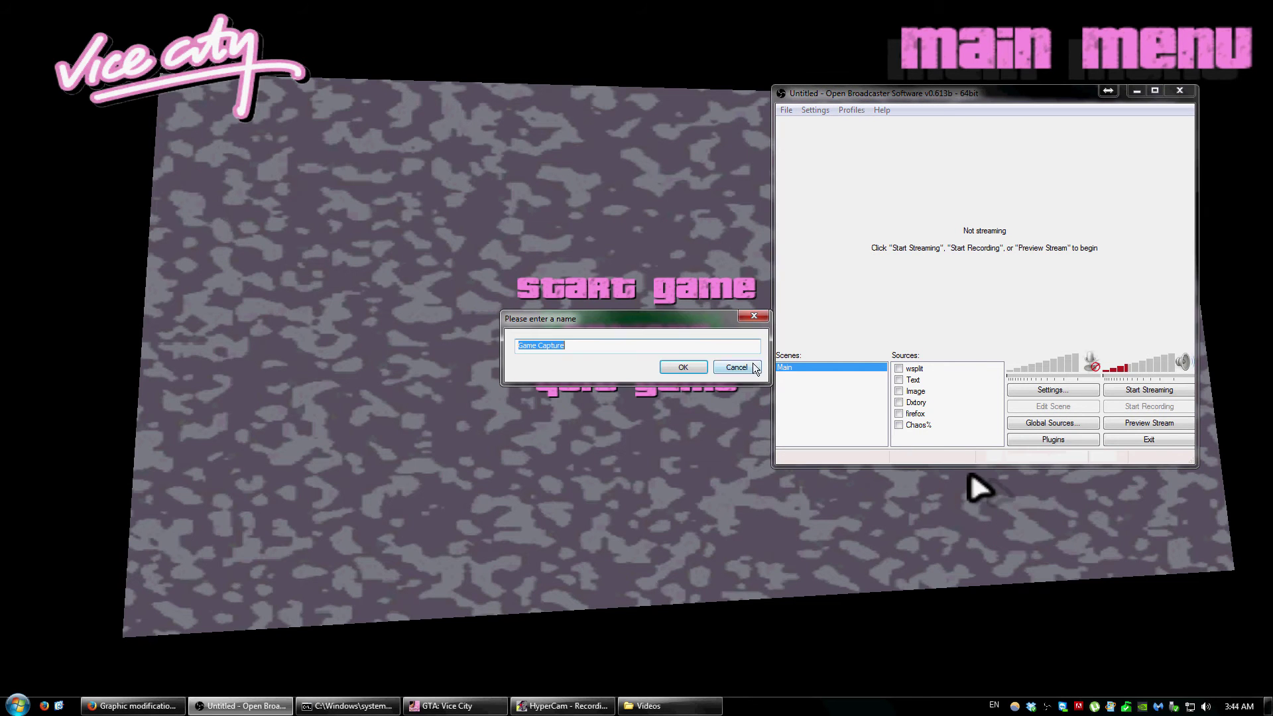
pyautogui.click(693, 371)
pyautogui.click(855, 166)
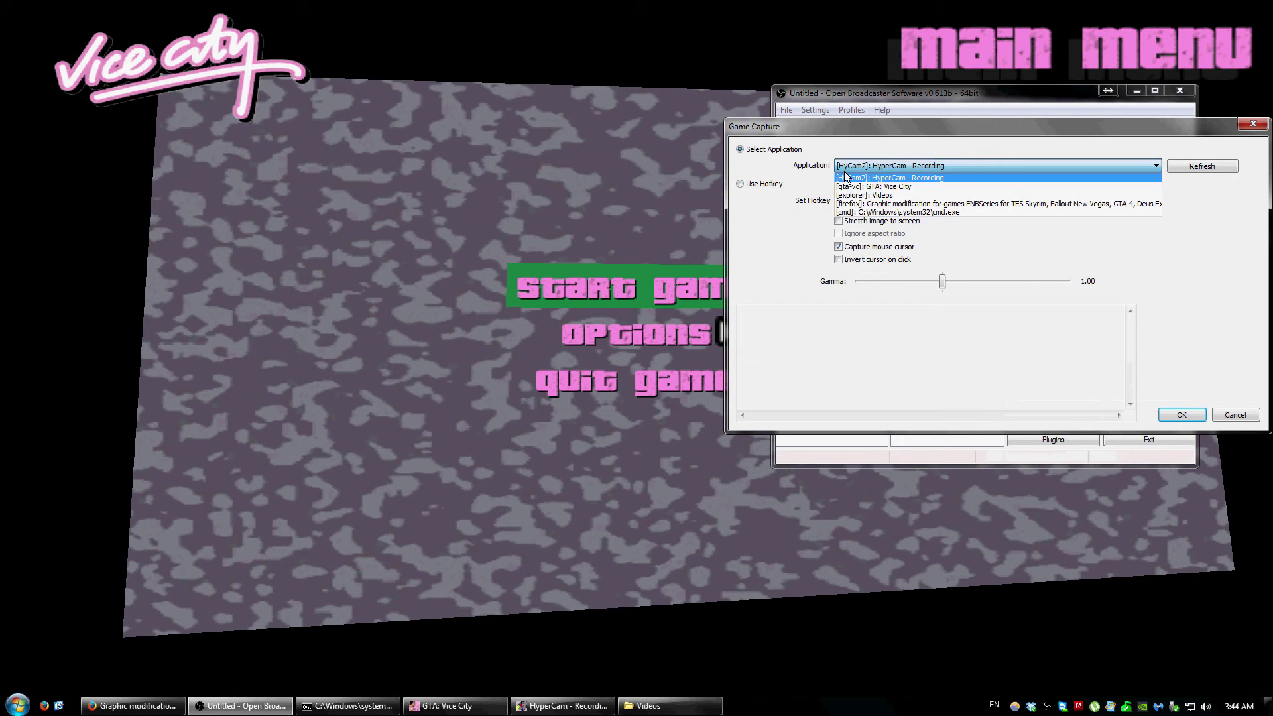
pyautogui.click(875, 187)
pyautogui.click(1170, 416)
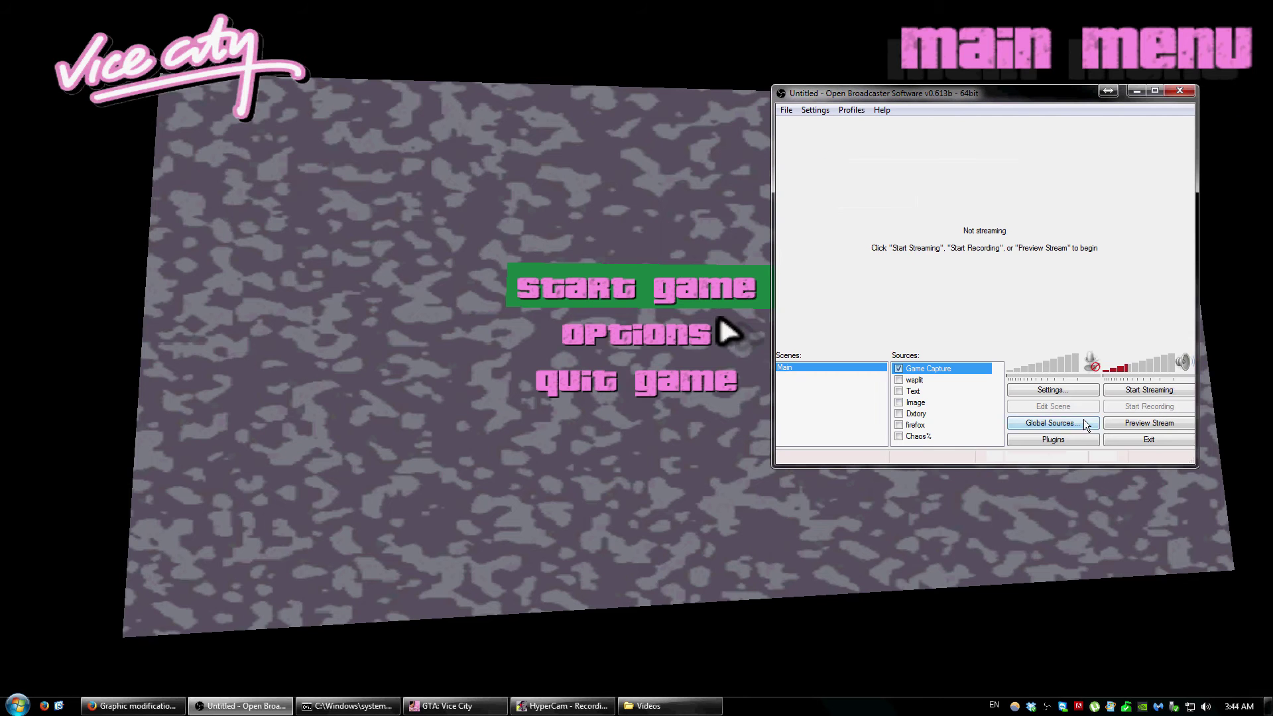
pyautogui.click(1130, 423)
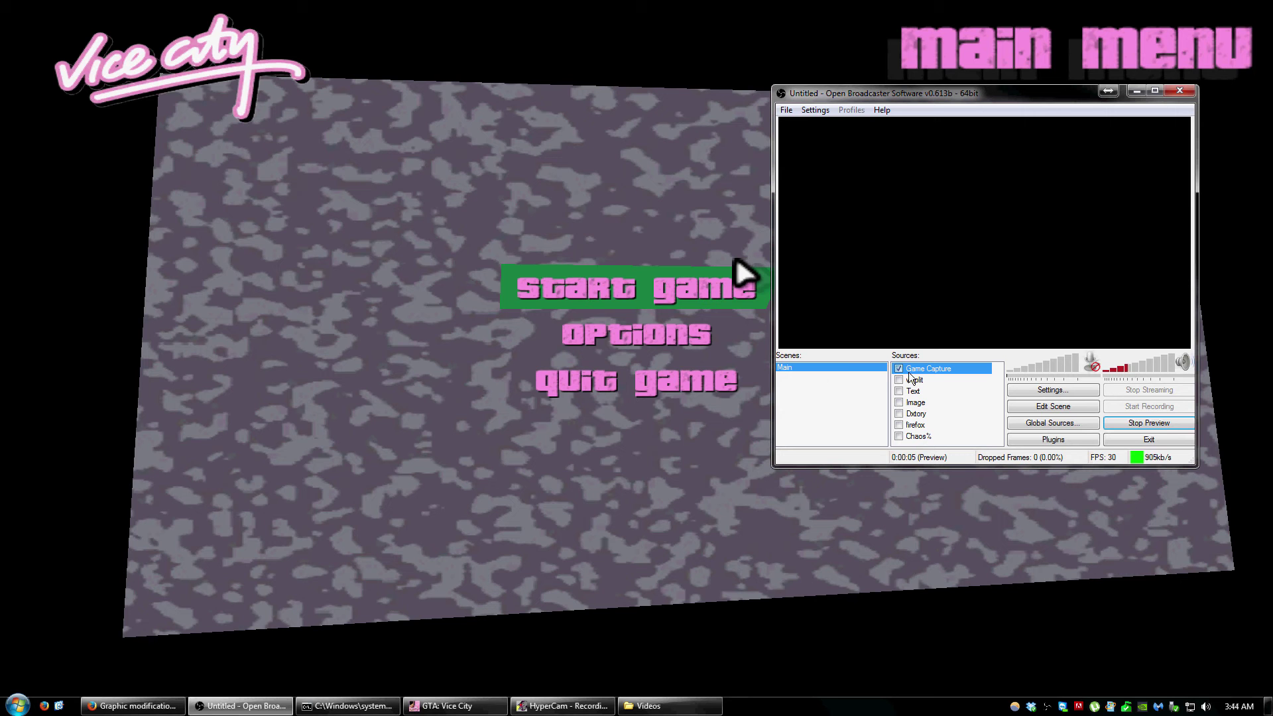
# Step: Stop the preview, disable Game Capture, and delete it from the Main scene
pyautogui.click(1149, 422)
pyautogui.click(899, 369)
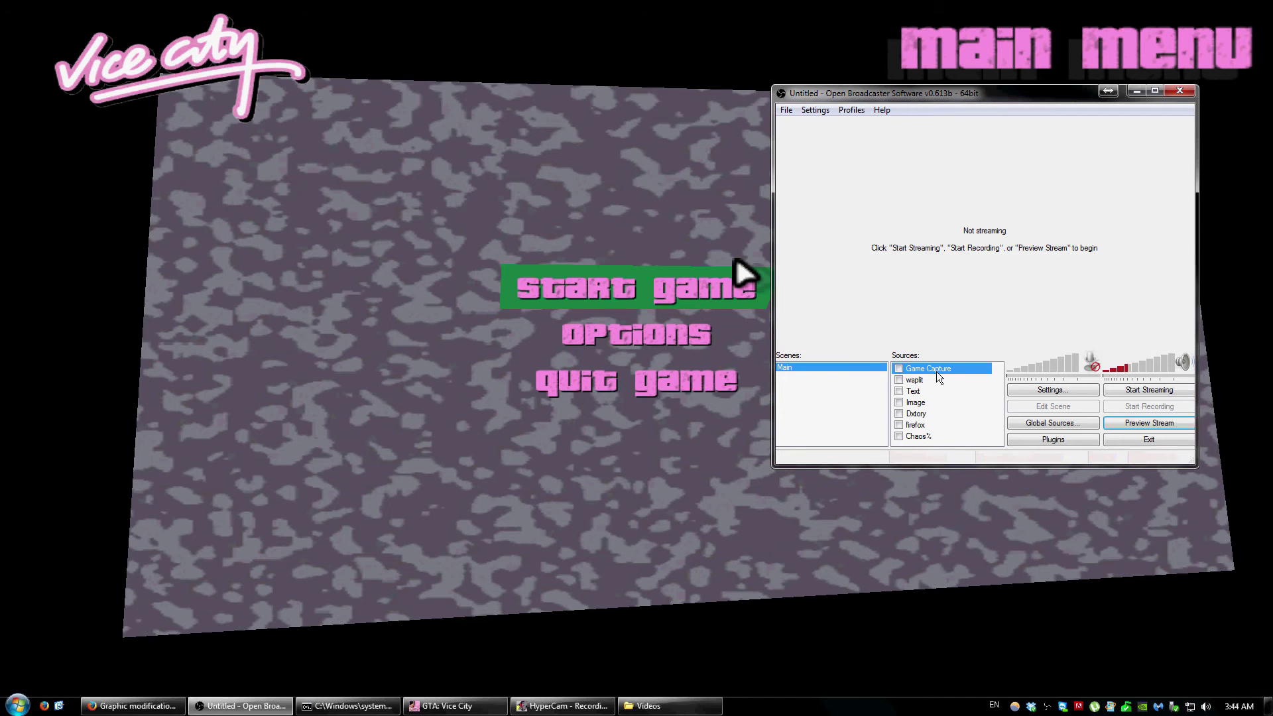
pyautogui.rightClick(924, 373)
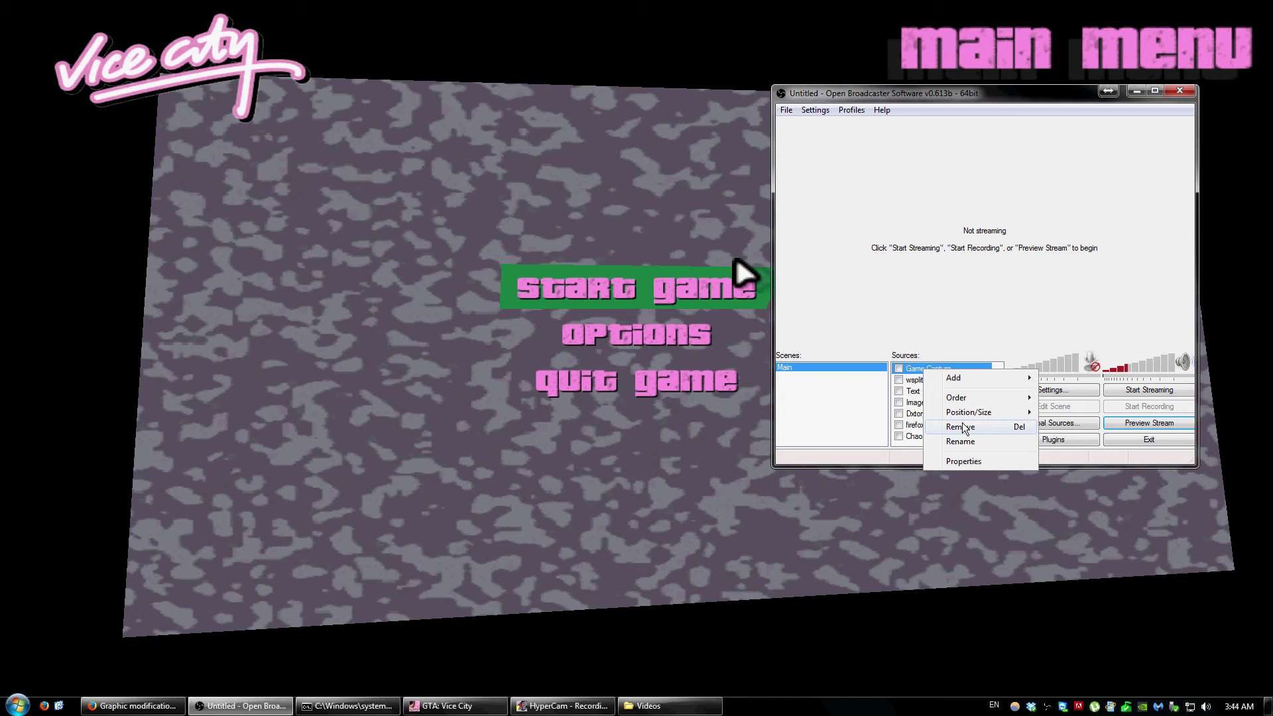
pyautogui.click(965, 428)
pyautogui.click(664, 400)
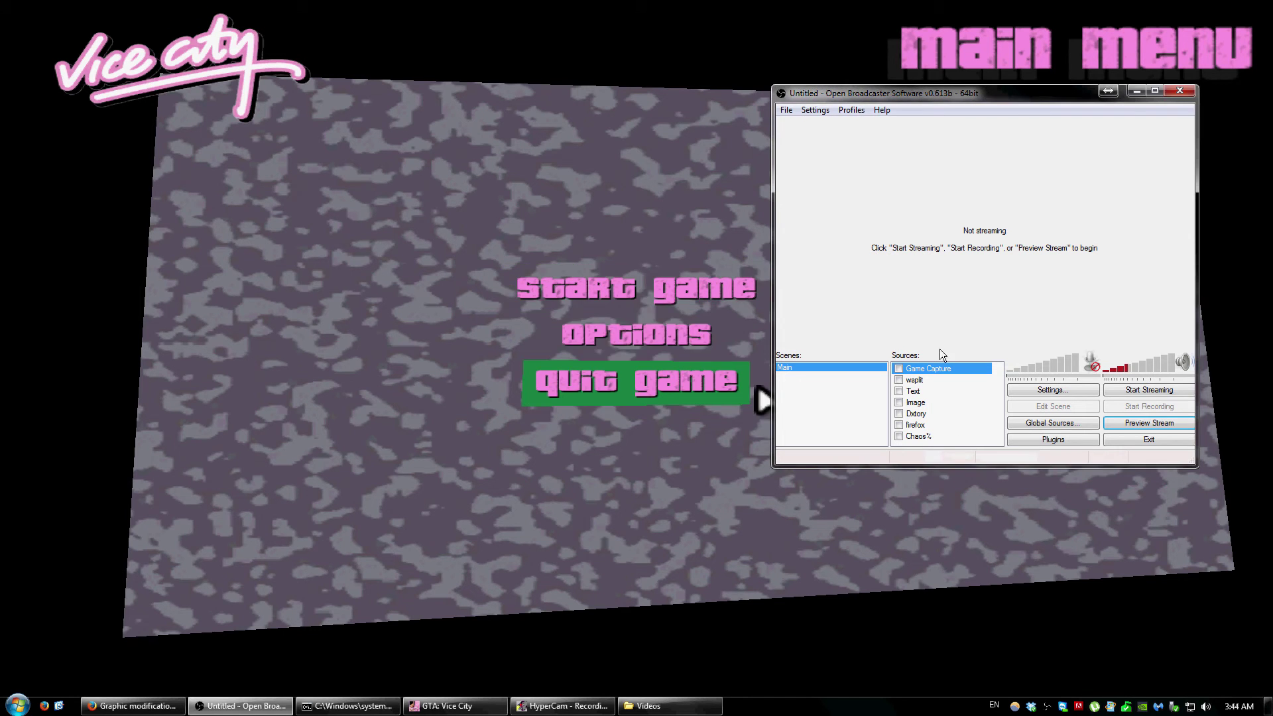
# Step: Minimize OBS, close the cmd.exe and 3D-Analyze windows, and bring Firefox back
pyautogui.click(1135, 91)
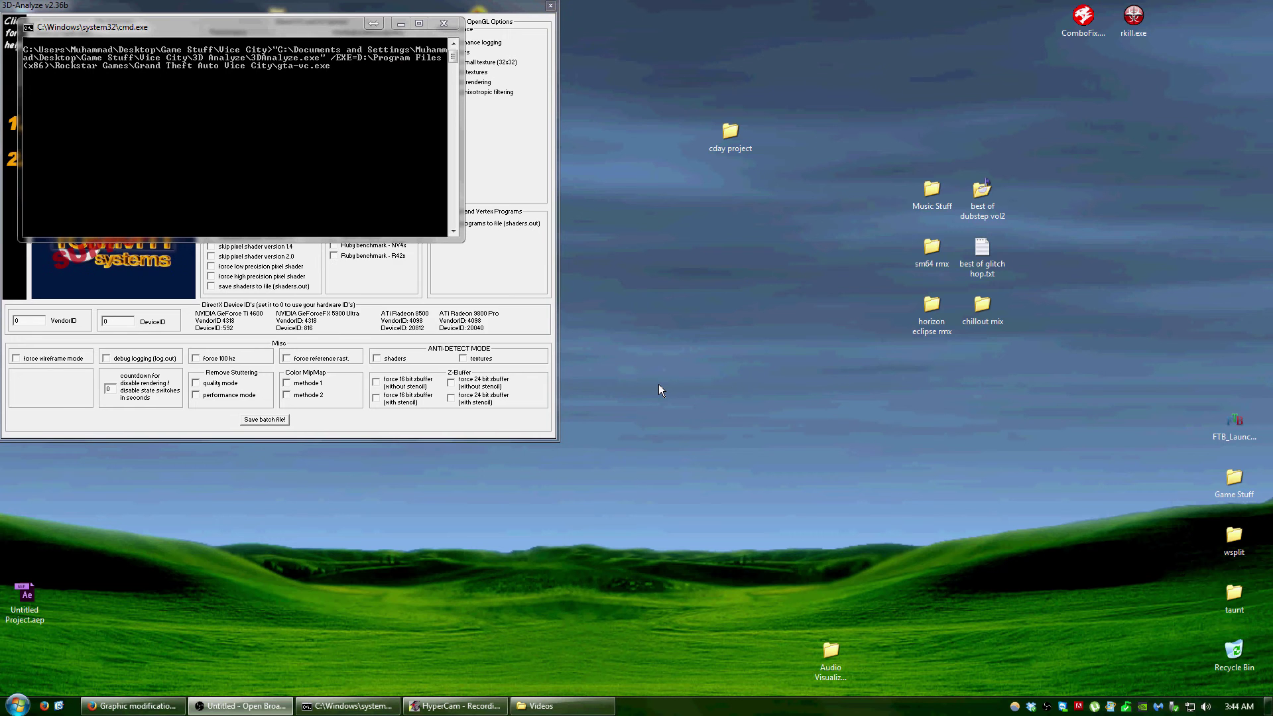
pyautogui.click(453, 26)
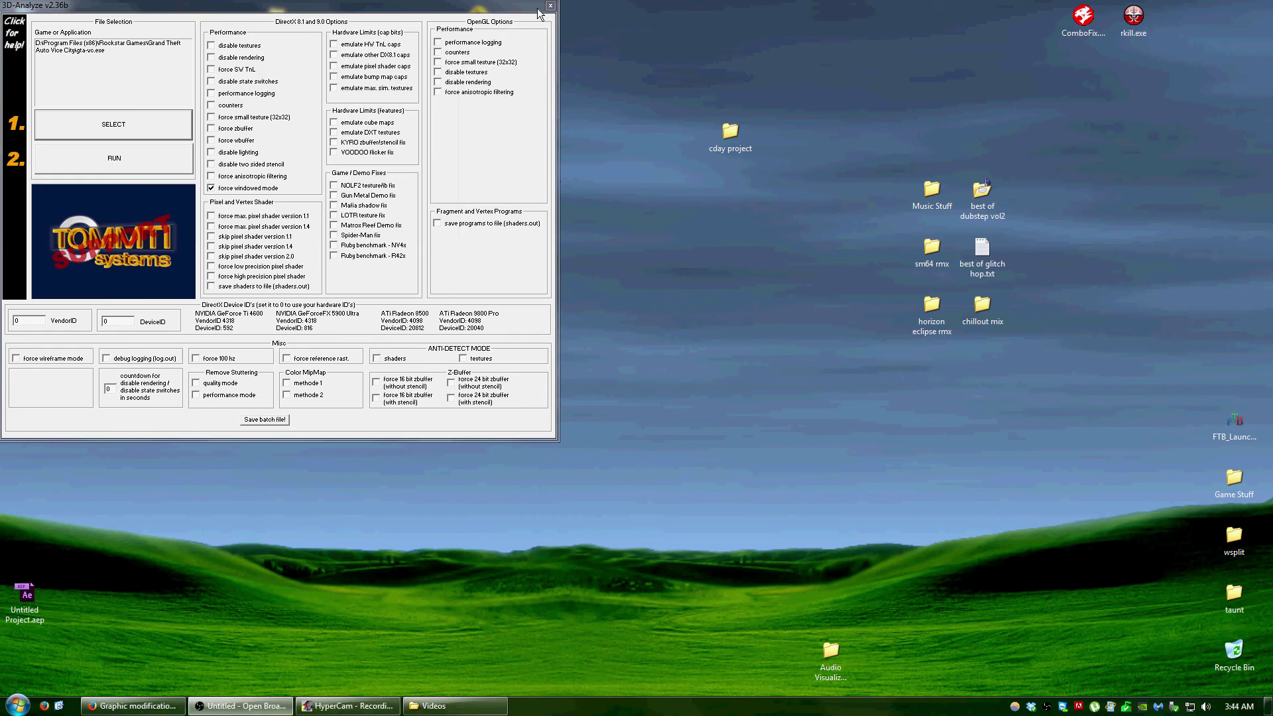
pyautogui.click(549, 6)
pyautogui.hotkey('alt', 'Tab')
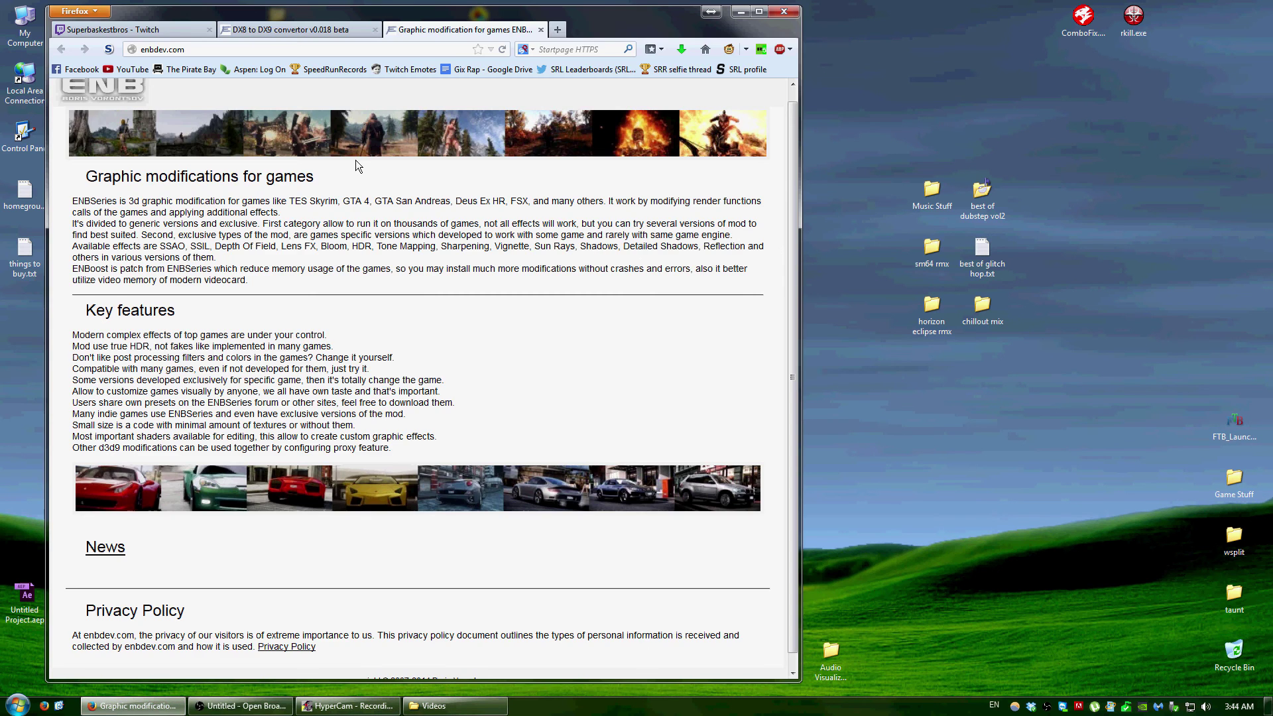
# Step: Maximize Firefox on the ENB page and close the Superbasketsbros - Twitch tab
pyautogui.doubleClick(619, 25)
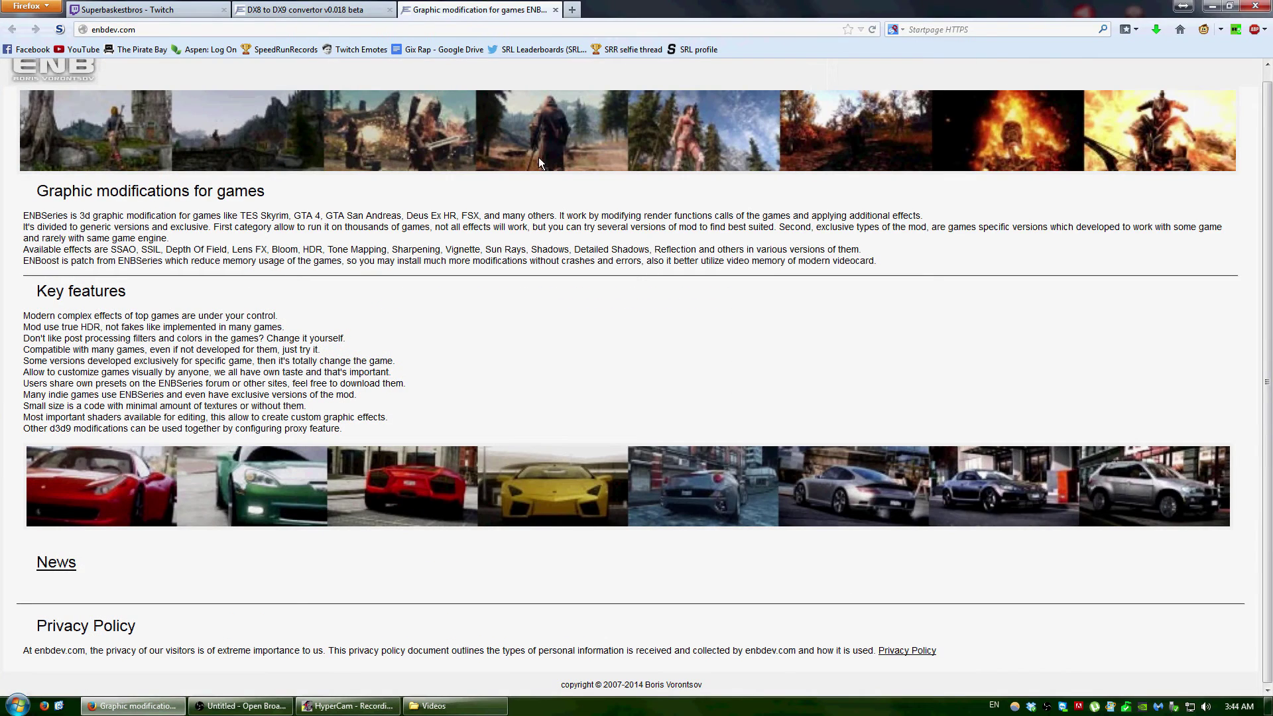
pyautogui.click(223, 9)
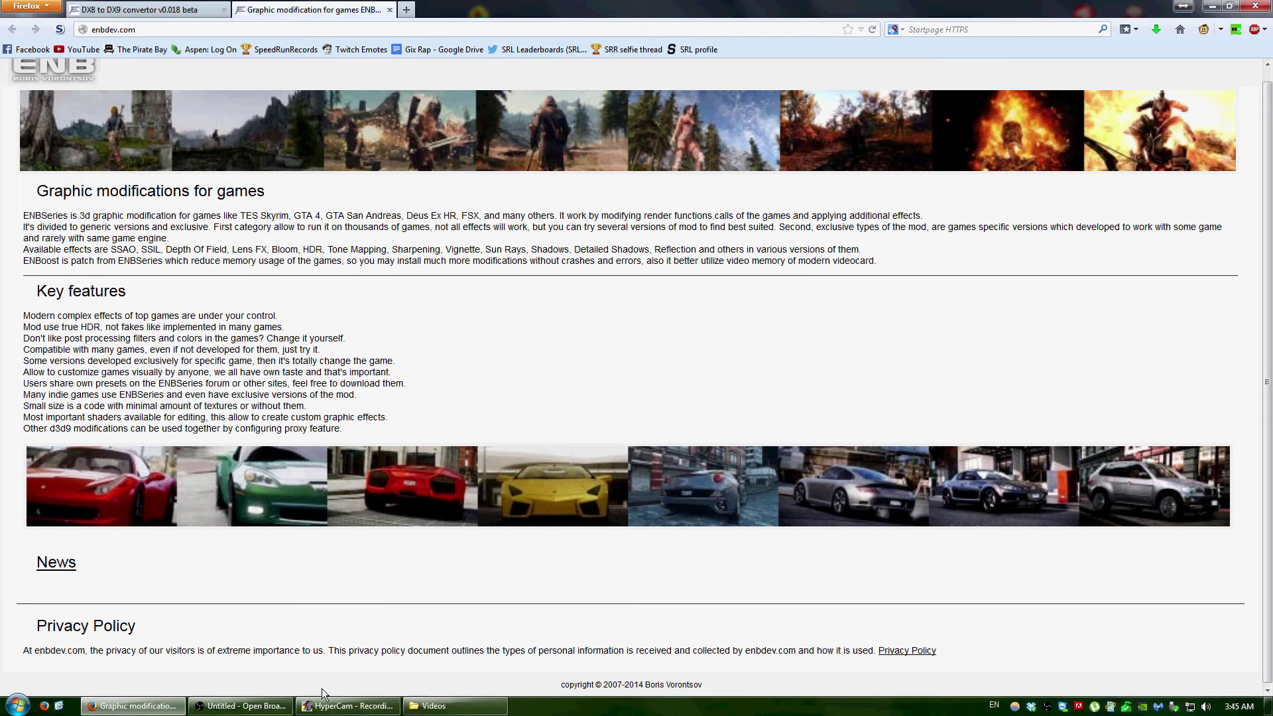
pyautogui.moveTo(248, 713)
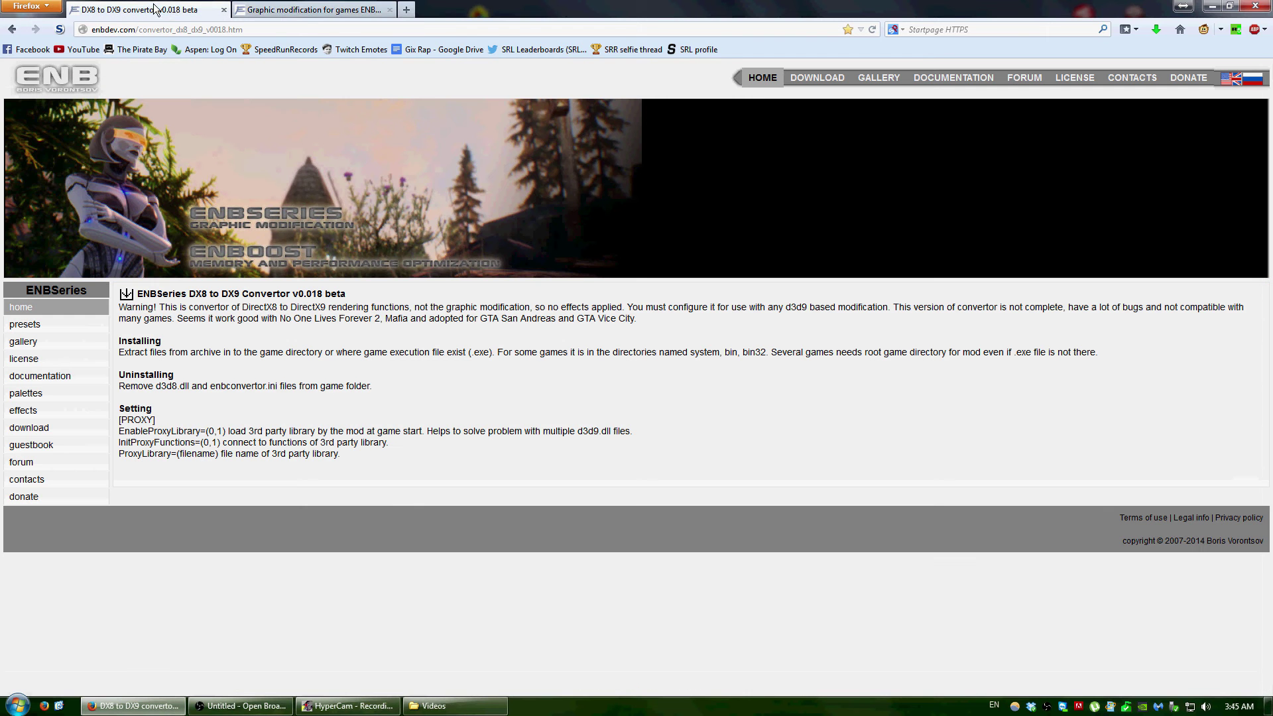
# Step: Switch to the DX8 to DX9 Convertor v0.018 tab and look over its heading
pyautogui.click(155, 9)
pyautogui.moveTo(294, 294); pyautogui.dragTo(325, 293)
pyautogui.click(196, 295)
pyautogui.moveTo(188, 293); pyautogui.dragTo(326, 294)
pyautogui.click(283, 301)
pyautogui.click(312, 10)
pyautogui.click(177, 10)
pyautogui.click(177, 28)
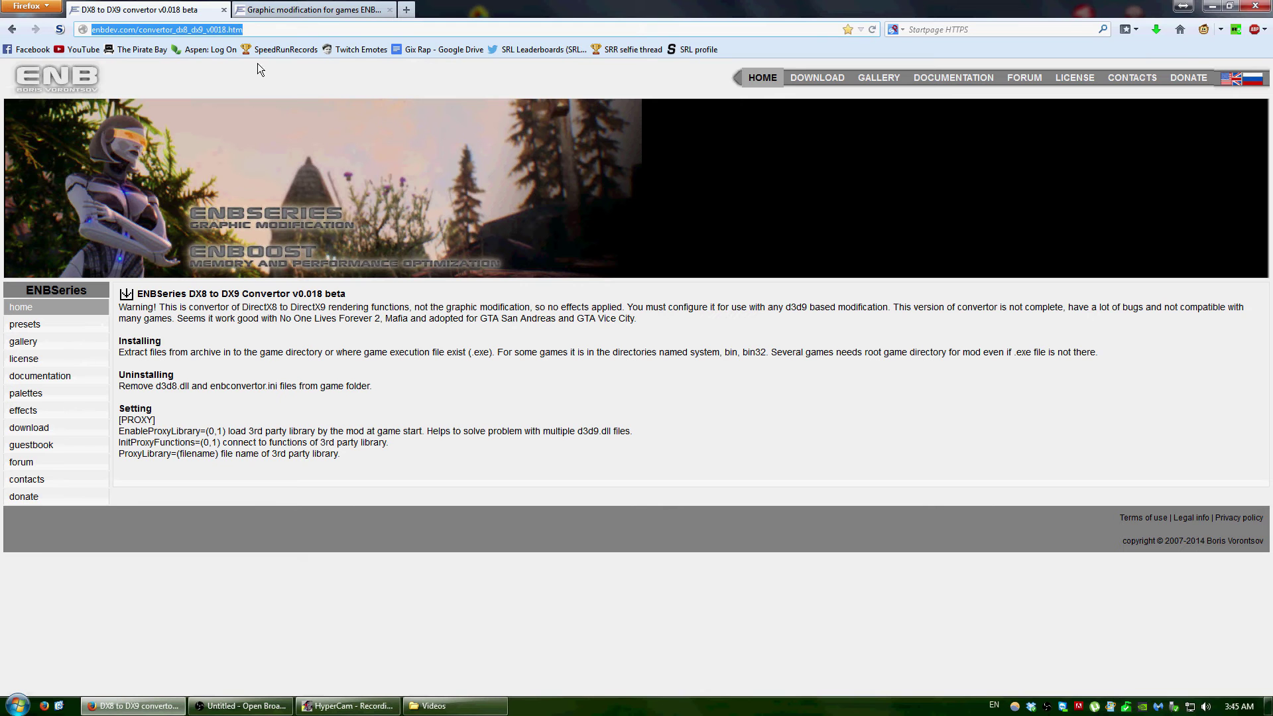
pyautogui.click(369, 295)
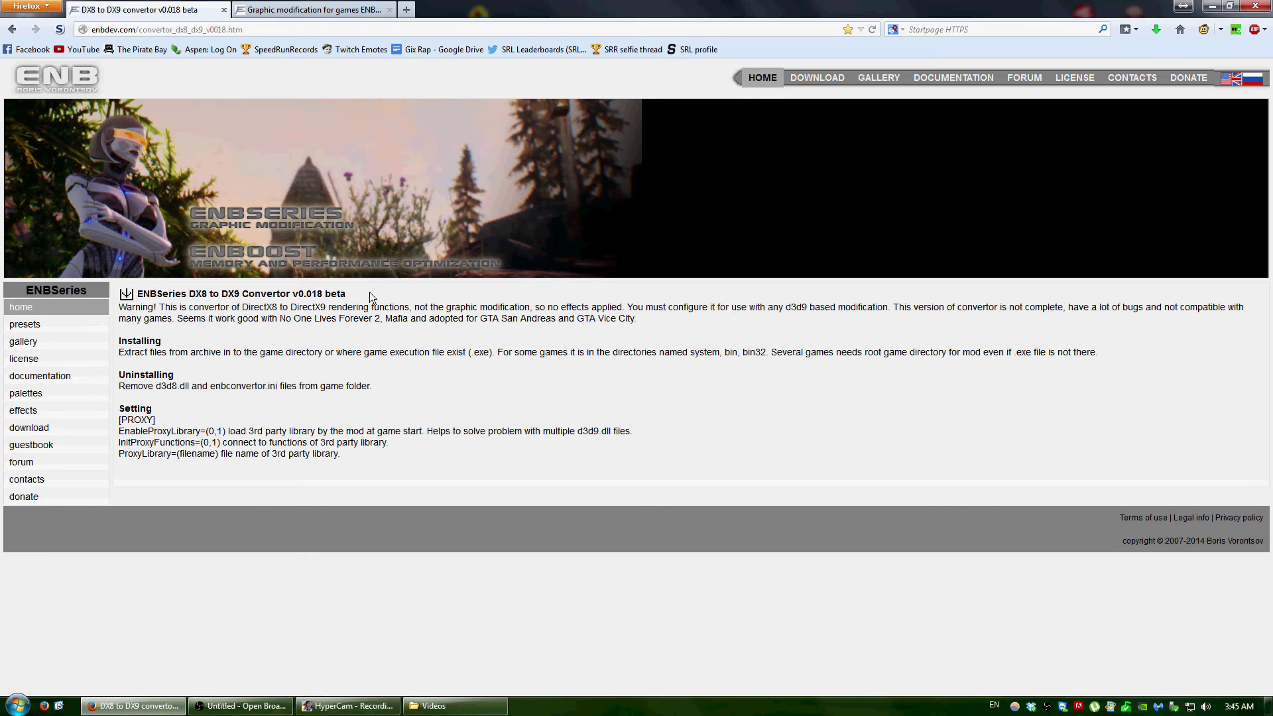
# Step: Download enbconvertor_dx8_dx9_v0018.zip and open it in Windows Explorer
pyautogui.click(127, 296)
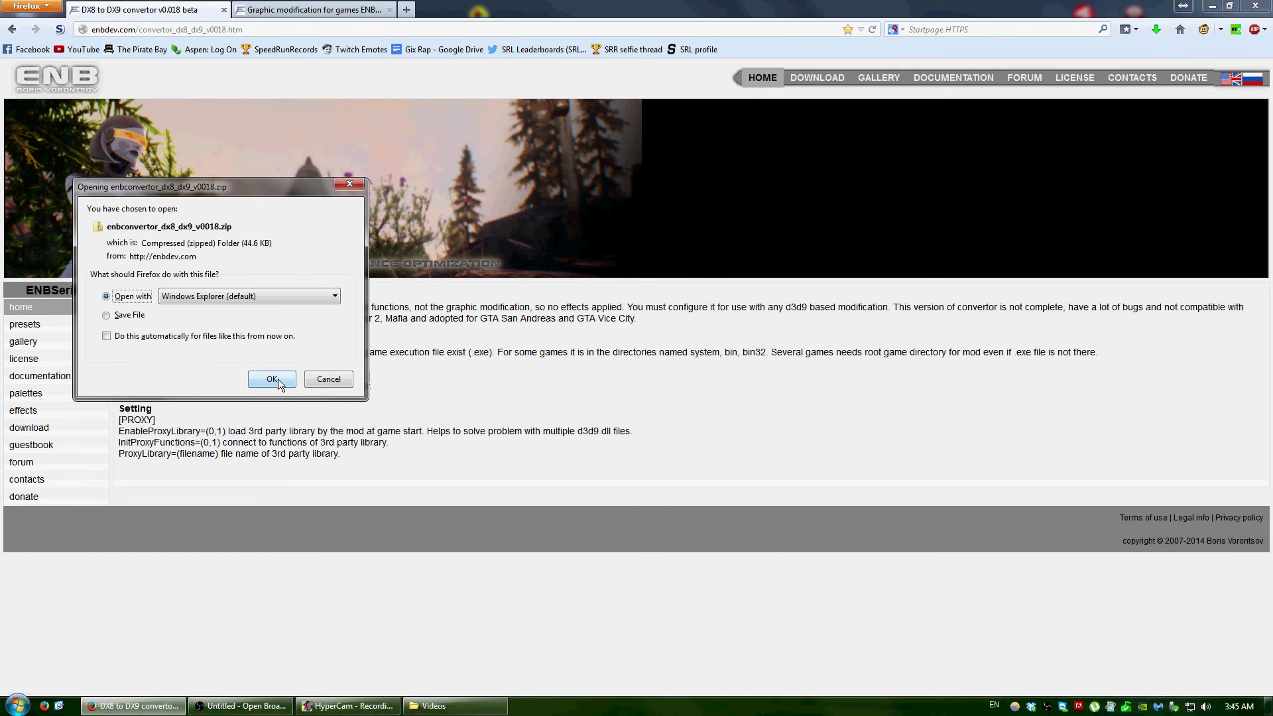
pyautogui.click(272, 379)
pyautogui.moveTo(300, 314); pyautogui.dragTo(275, 232)
# Step: Open D:\Program Files (x86)\Rockstar Games\Grand Theft Auto Vice City in a new Explorer window
pyautogui.click(307, 337)
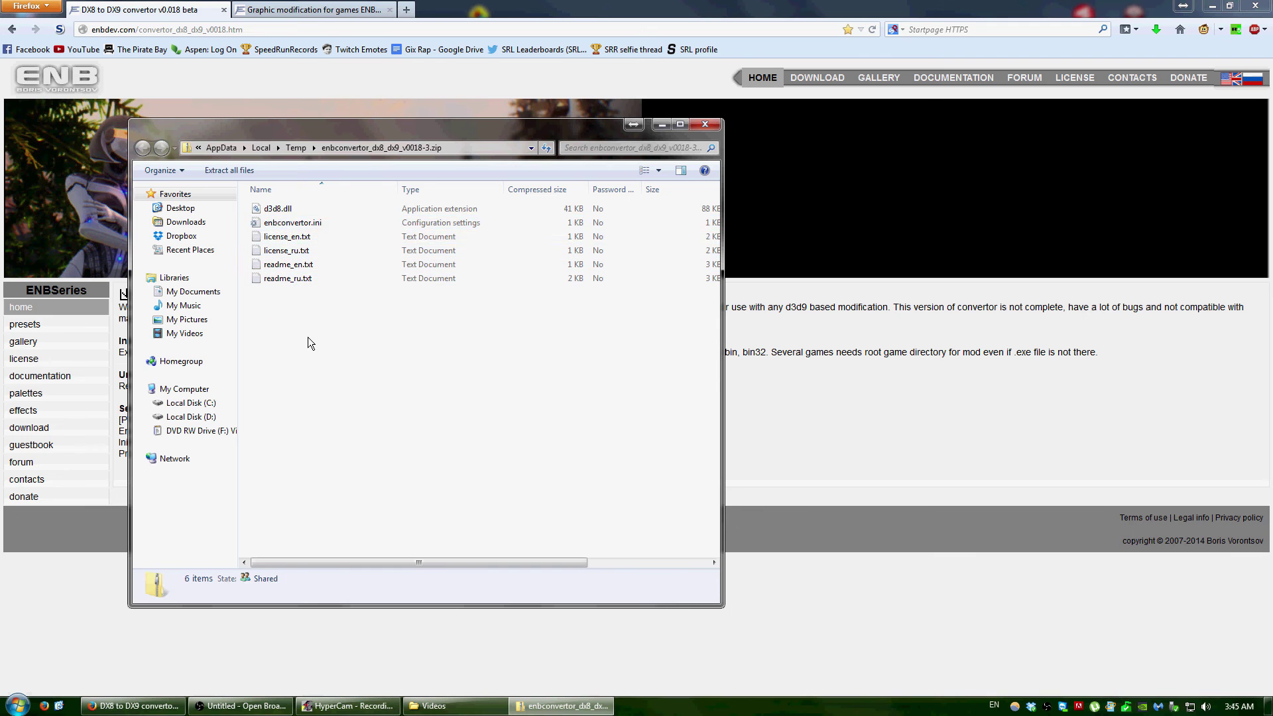
pyautogui.click(285, 224)
pyautogui.click(280, 212)
pyautogui.click(341, 322)
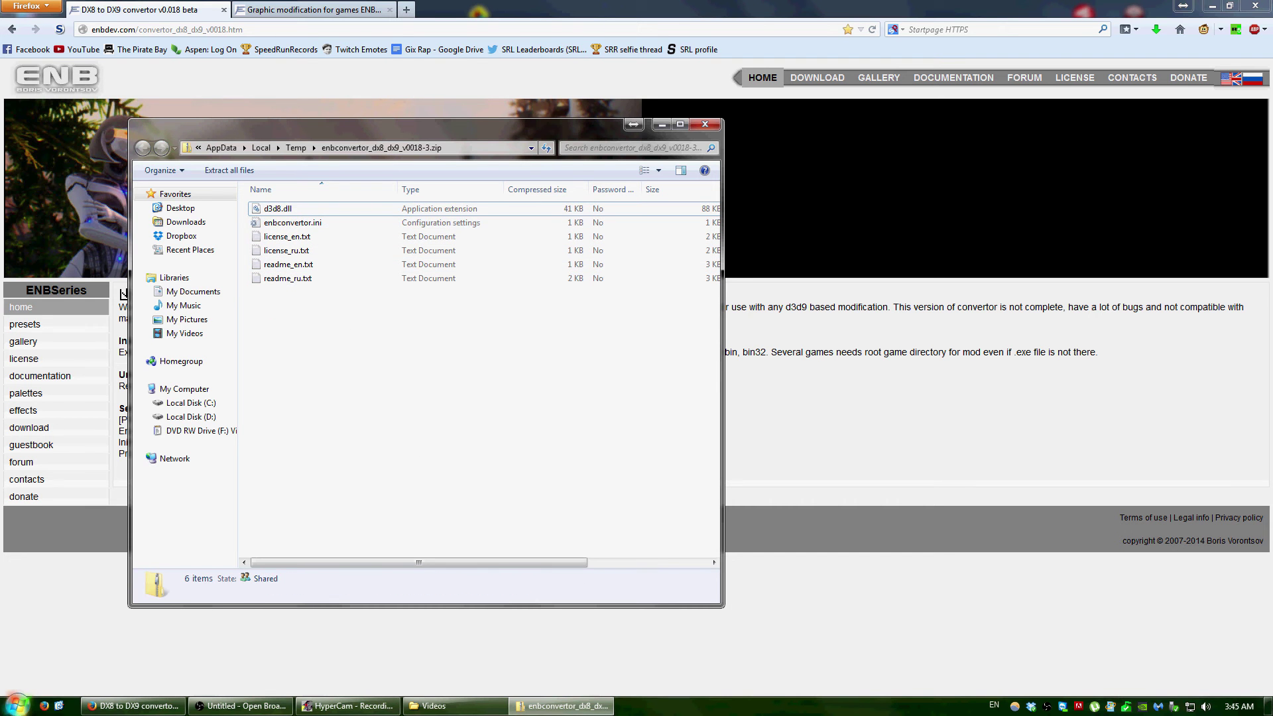
pyautogui.click(18, 705)
pyautogui.click(218, 487)
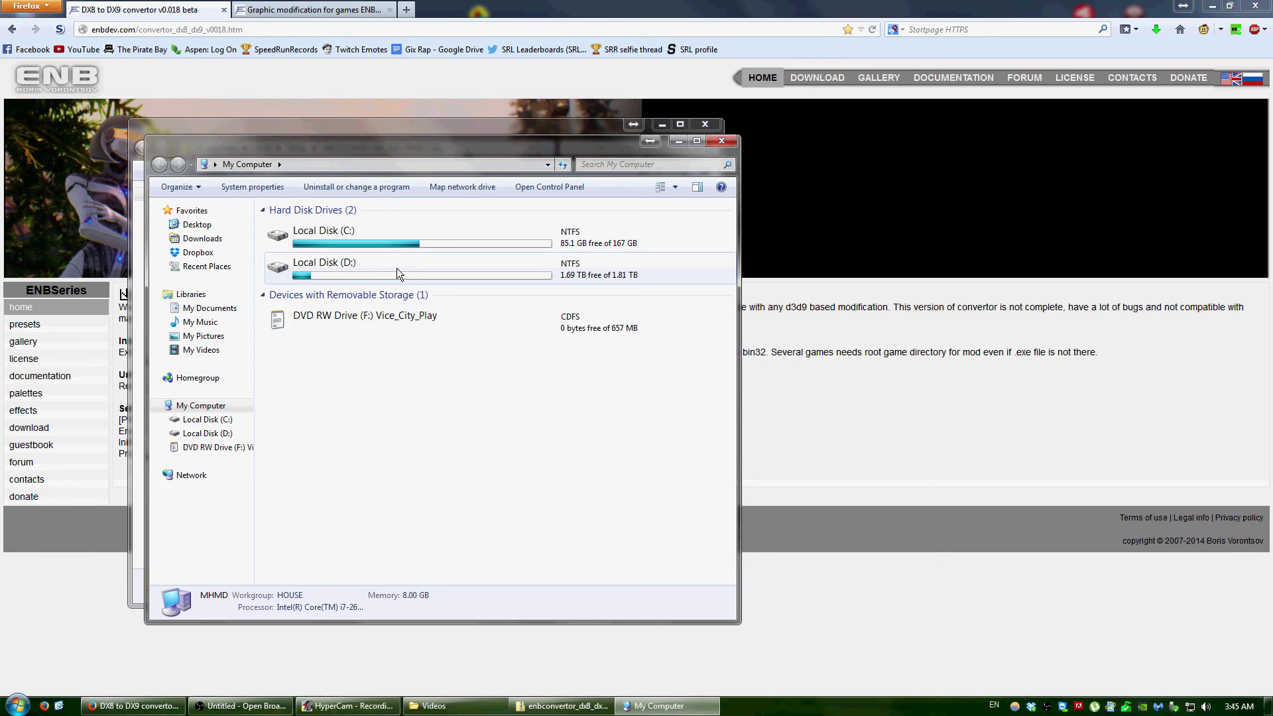
pyautogui.doubleClick(344, 277)
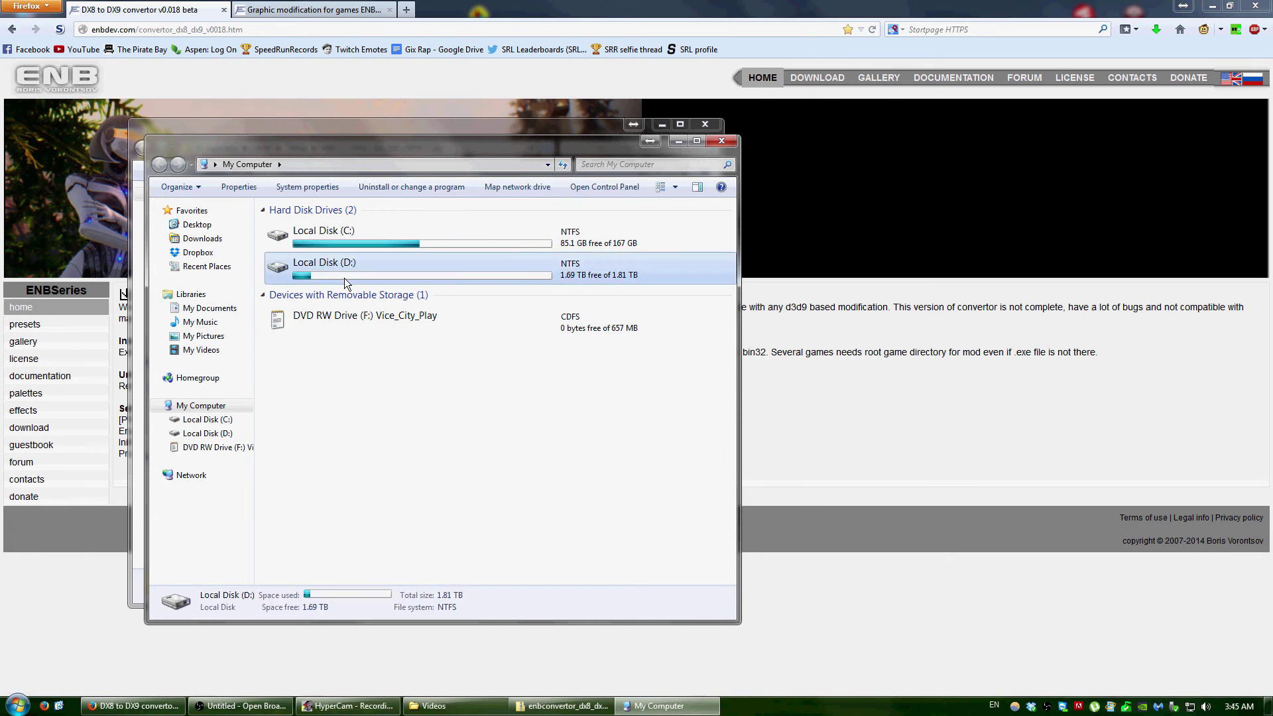
pyautogui.doubleClick(329, 269)
pyautogui.scroll(-9, 345, 334)
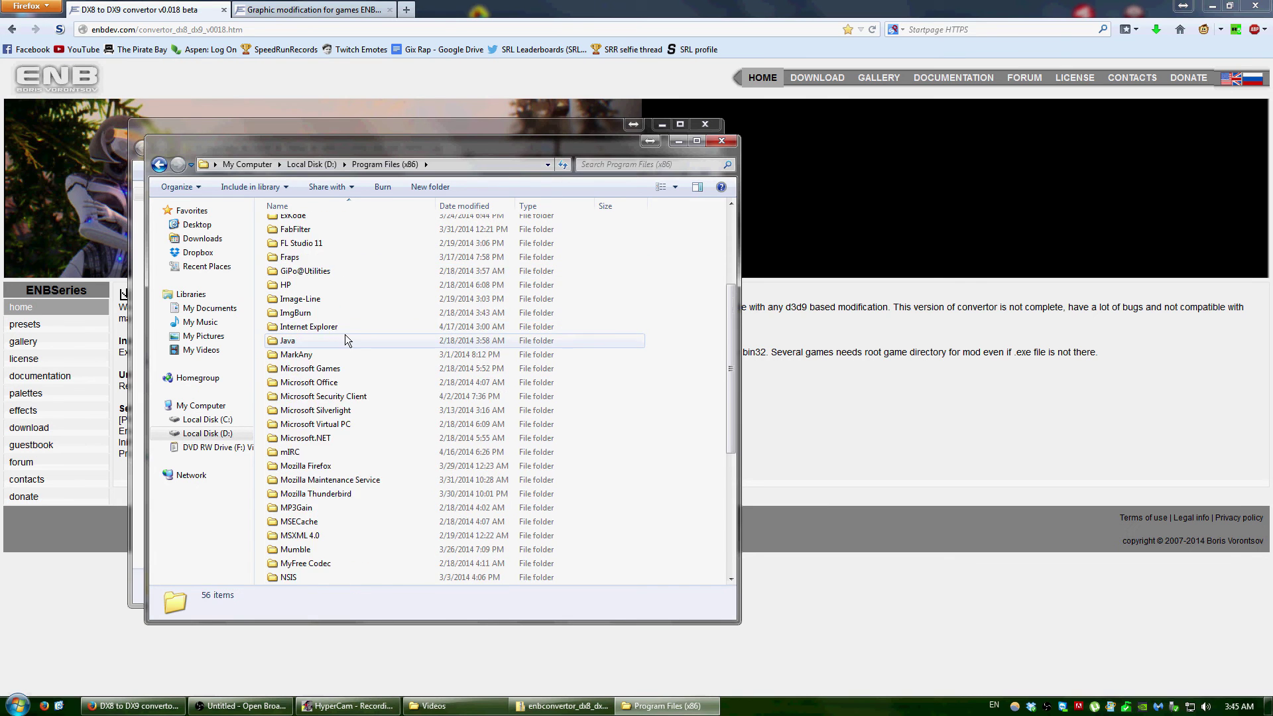
pyautogui.doubleClick(318, 452)
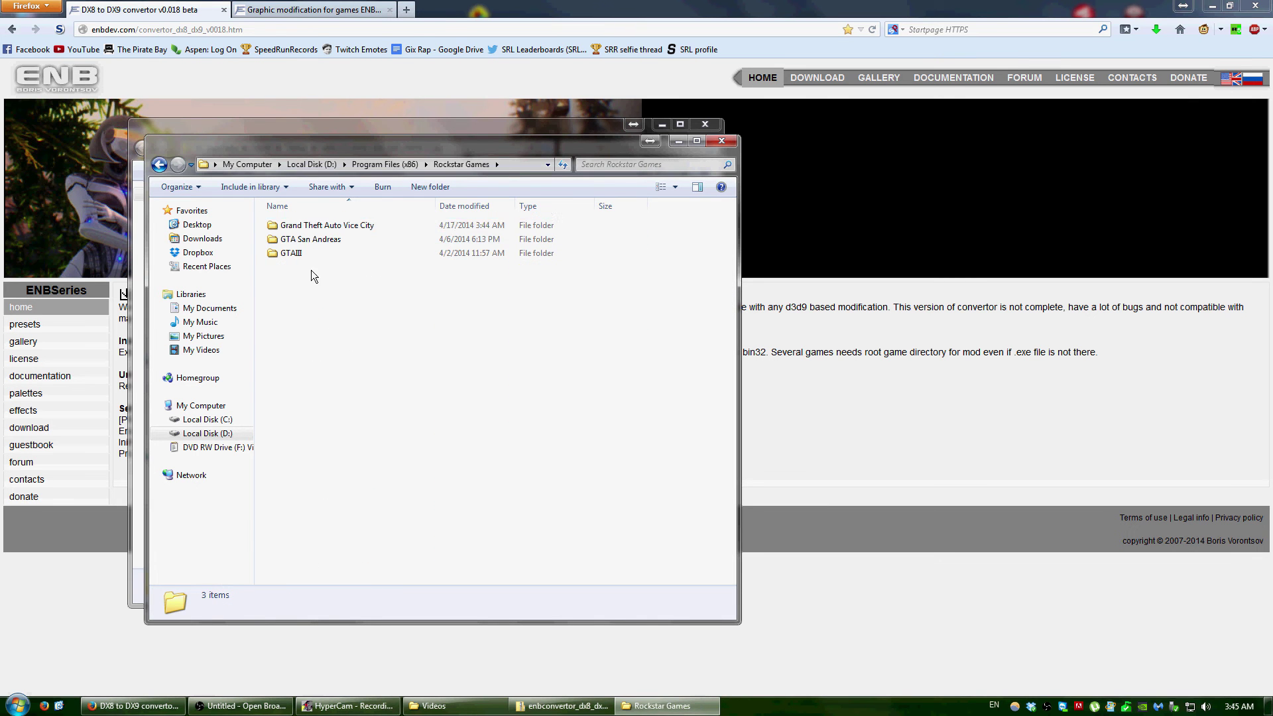
pyautogui.doubleClick(307, 225)
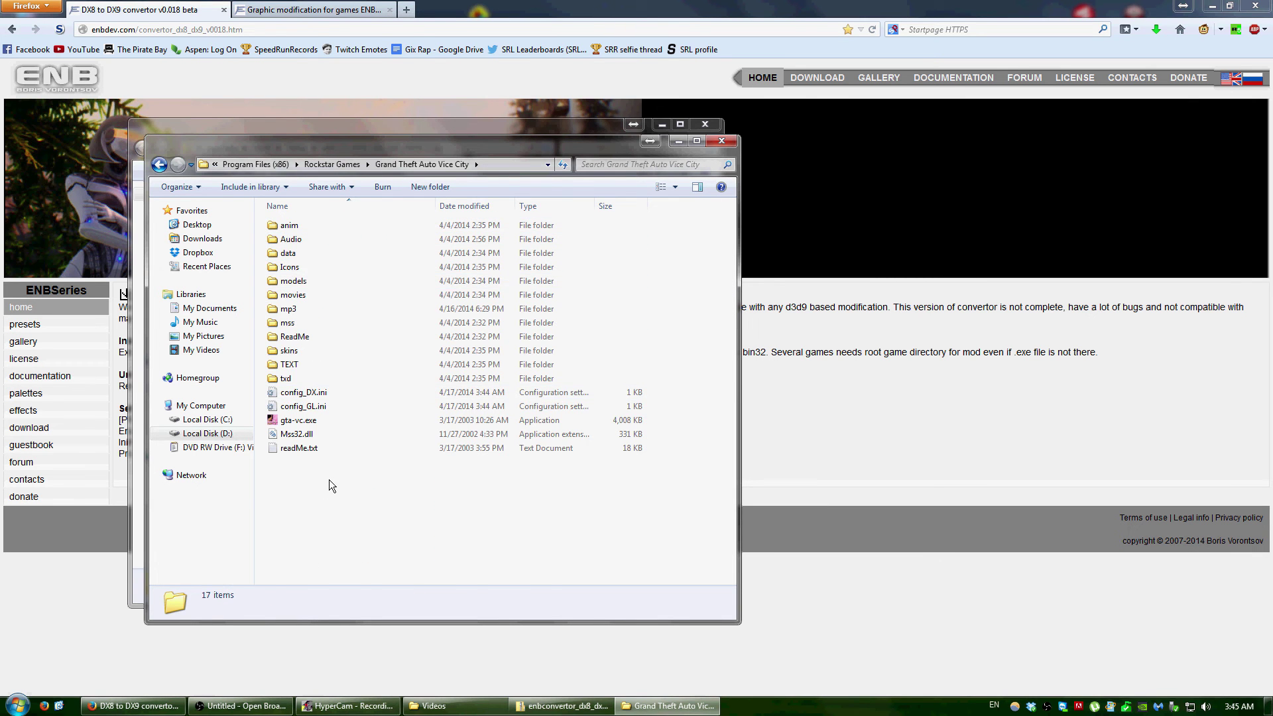
# Step: Search the Vice City folder for gta-vc, then clear the search and reposition the window
pyautogui.moveTo(339, 499); pyautogui.dragTo(237, 130)
pyautogui.click(376, 518)
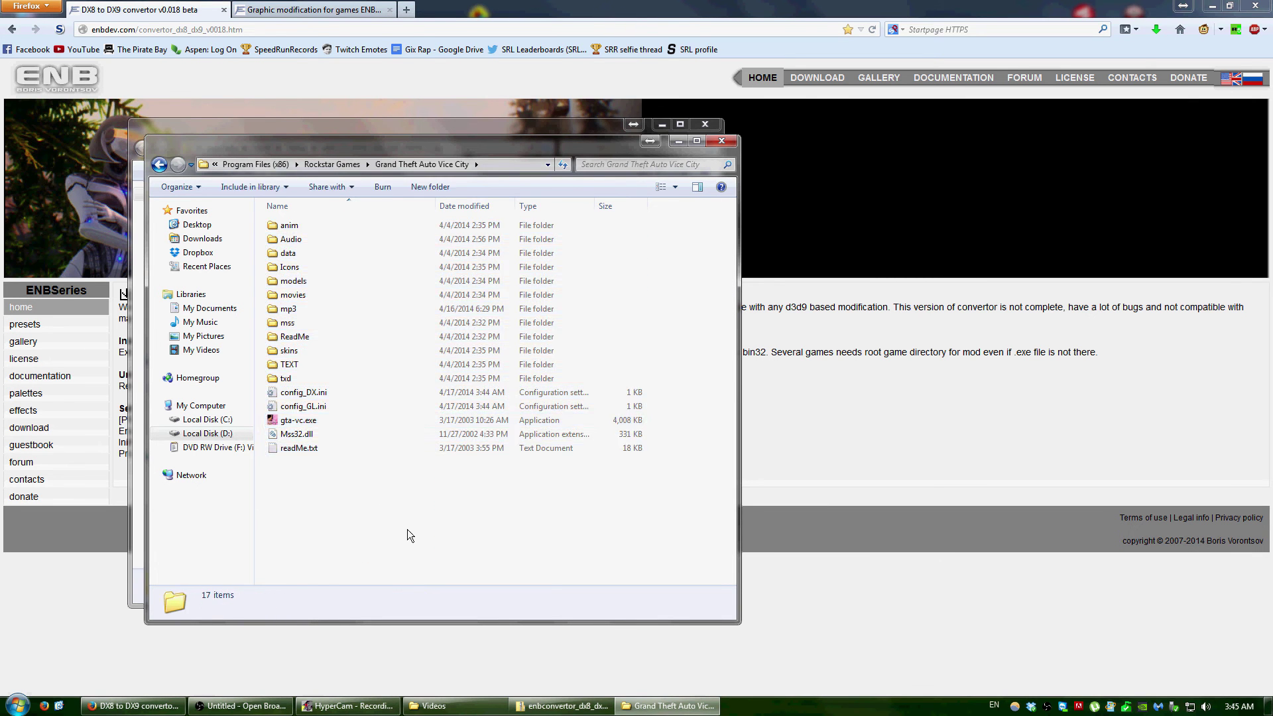
pyautogui.click(292, 422)
pyautogui.rightClick(292, 424)
pyautogui.click(277, 479)
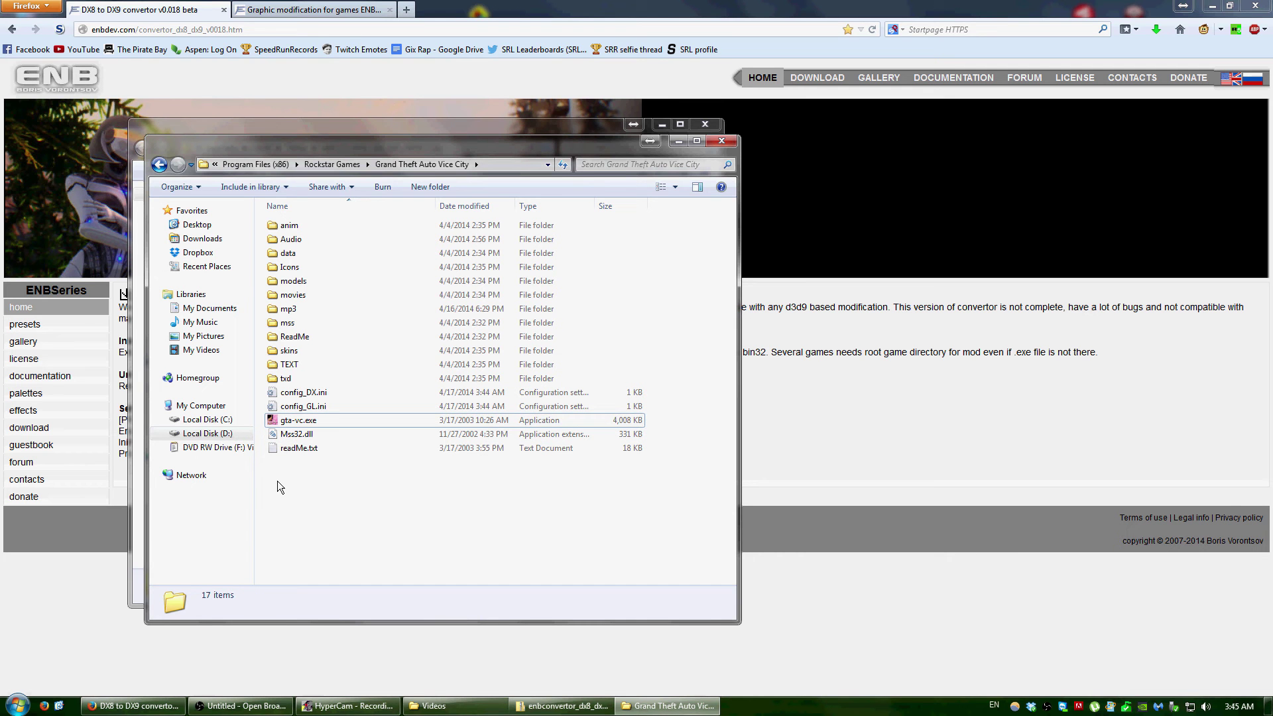
pyautogui.click(591, 170)
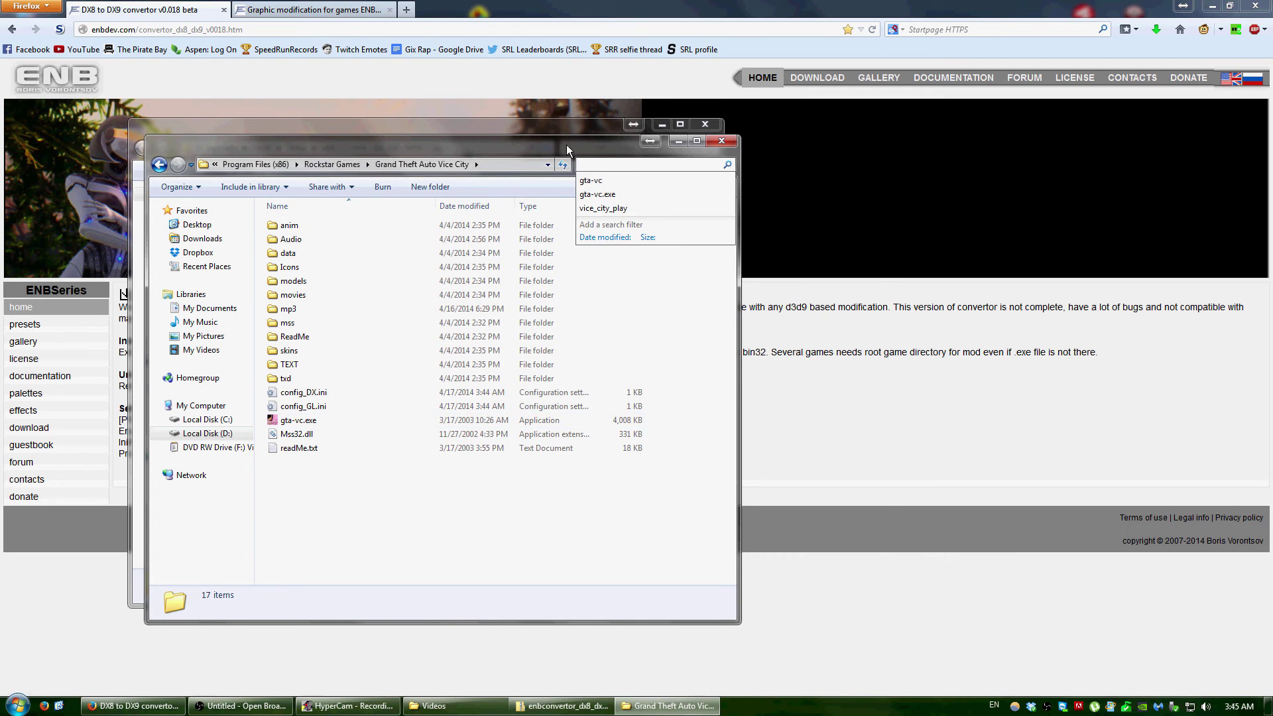
pyautogui.moveTo(566, 145); pyautogui.dragTo(815, 146)
pyautogui.click(824, 169)
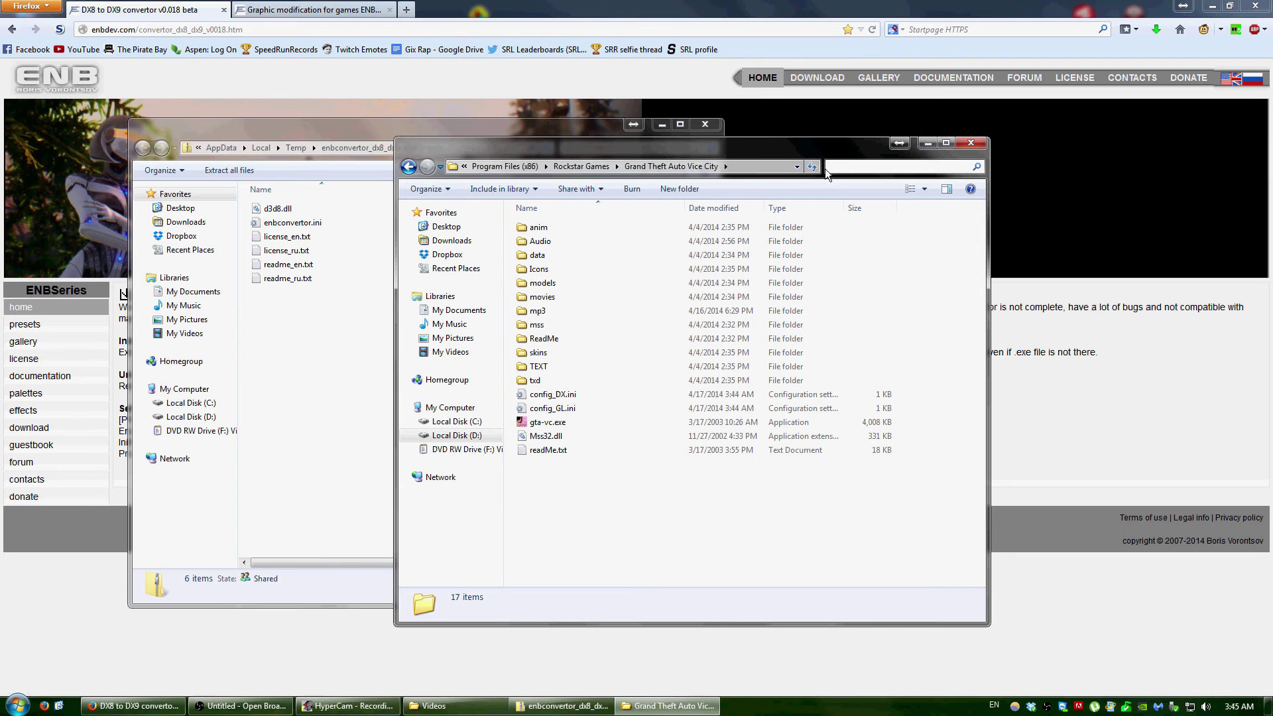
pyautogui.write('gta-vc')
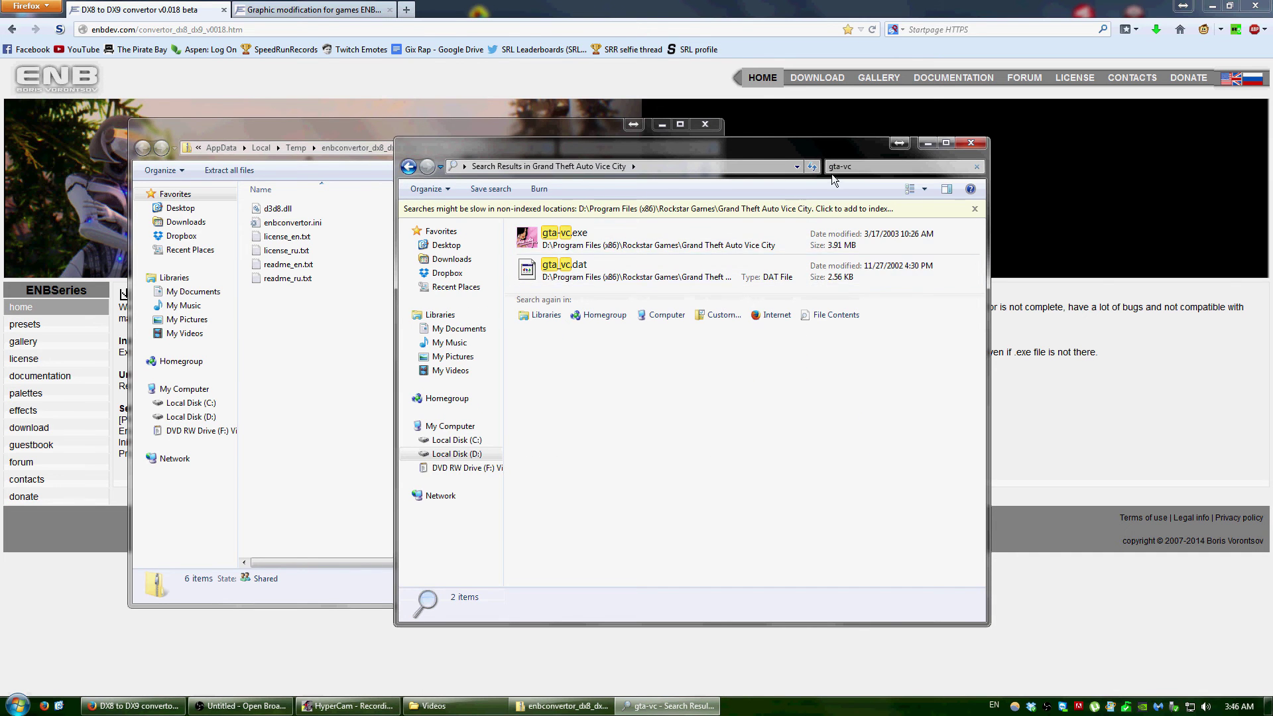
pyautogui.click(976, 169)
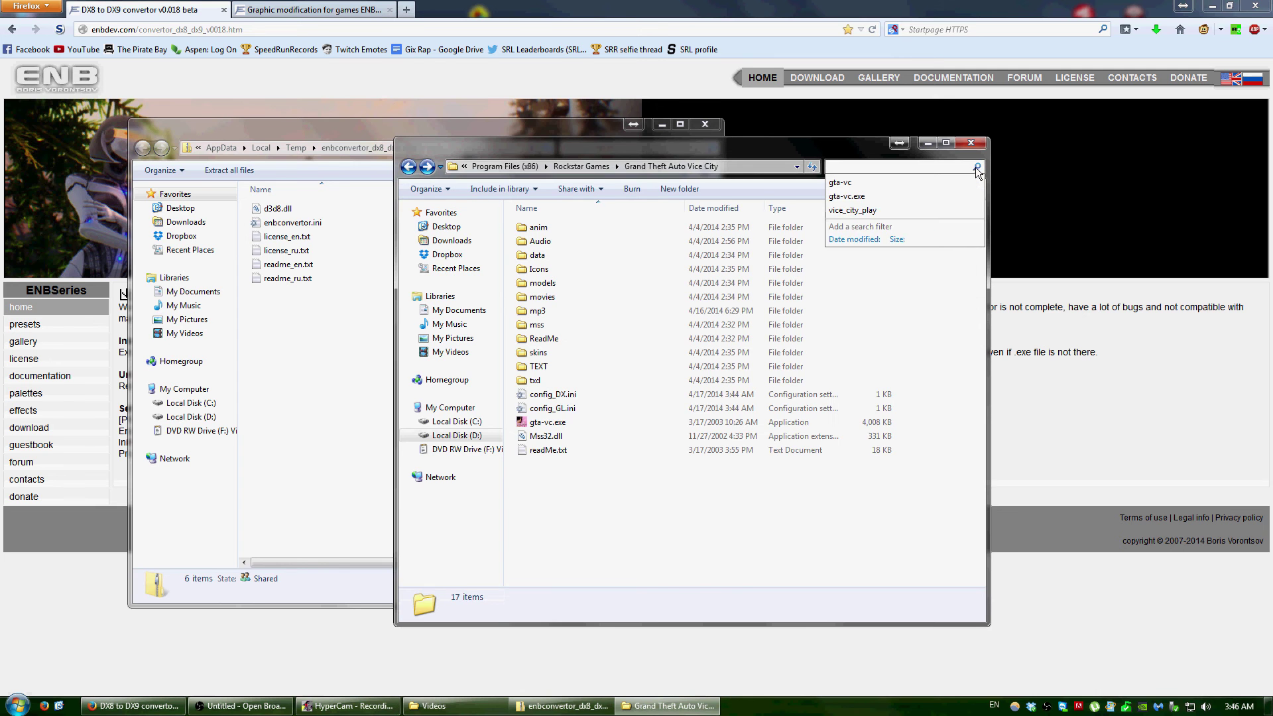
pyautogui.click(709, 520)
pyautogui.moveTo(547, 151); pyautogui.dragTo(515, 188)
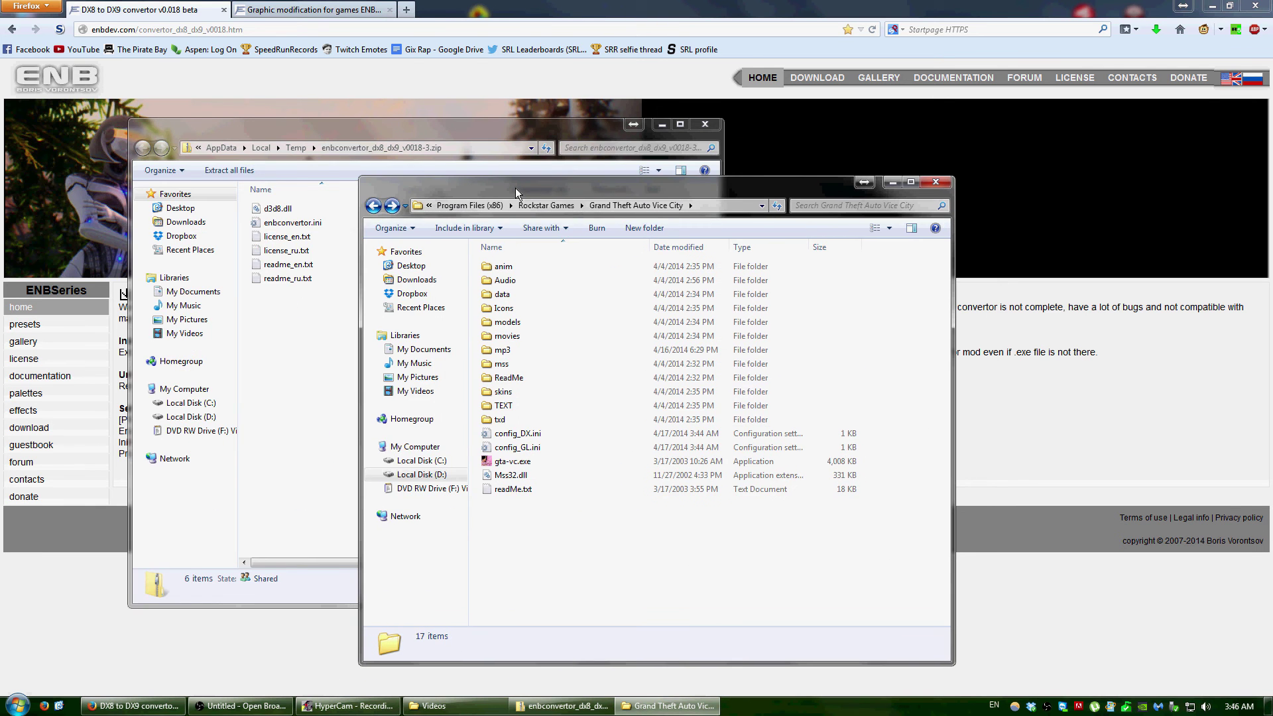
# Step: Copy d3d8.dll and enbconvertor.ini from the zip into the Vice City game folder
pyautogui.click(269, 376)
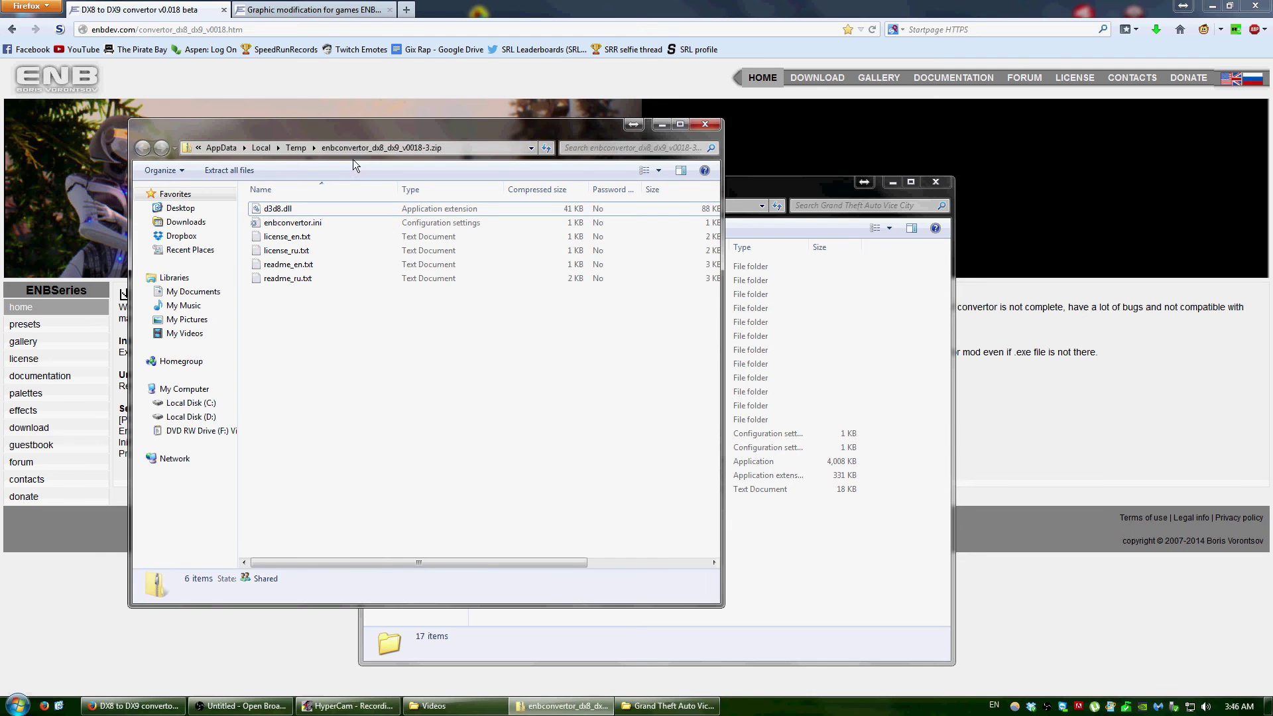
pyautogui.moveTo(350, 136); pyautogui.dragTo(264, 146)
pyautogui.click(214, 217)
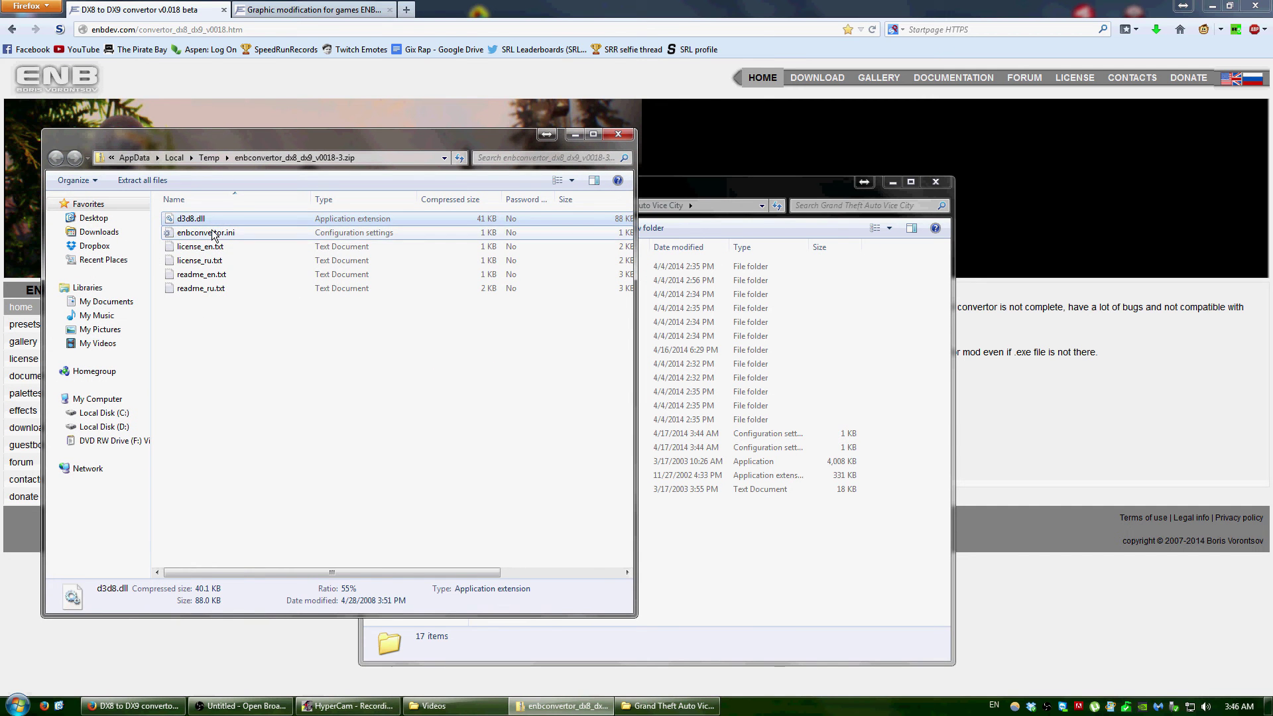
pyautogui.keyDown('ctrl'); pyautogui.click(200, 236); pyautogui.keyUp('ctrl')
pyautogui.moveTo(201, 238); pyautogui.dragTo(695, 550)
pyautogui.click(742, 559)
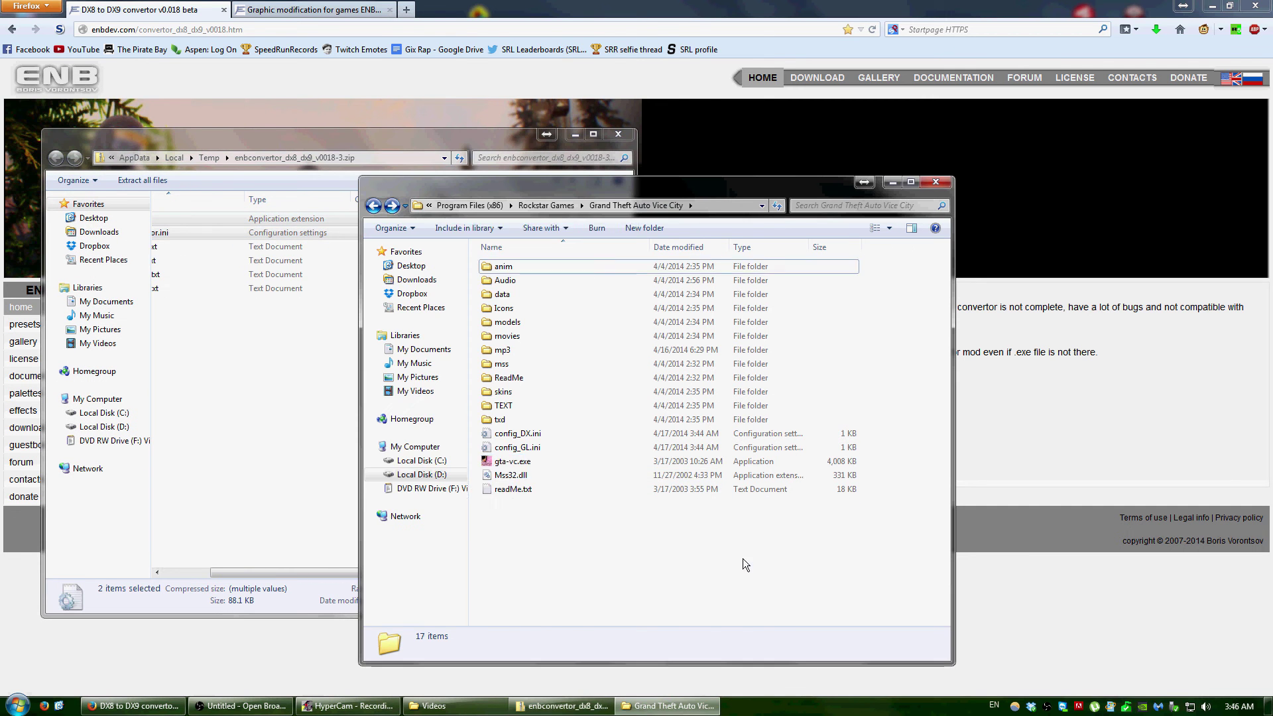
pyautogui.click(697, 579)
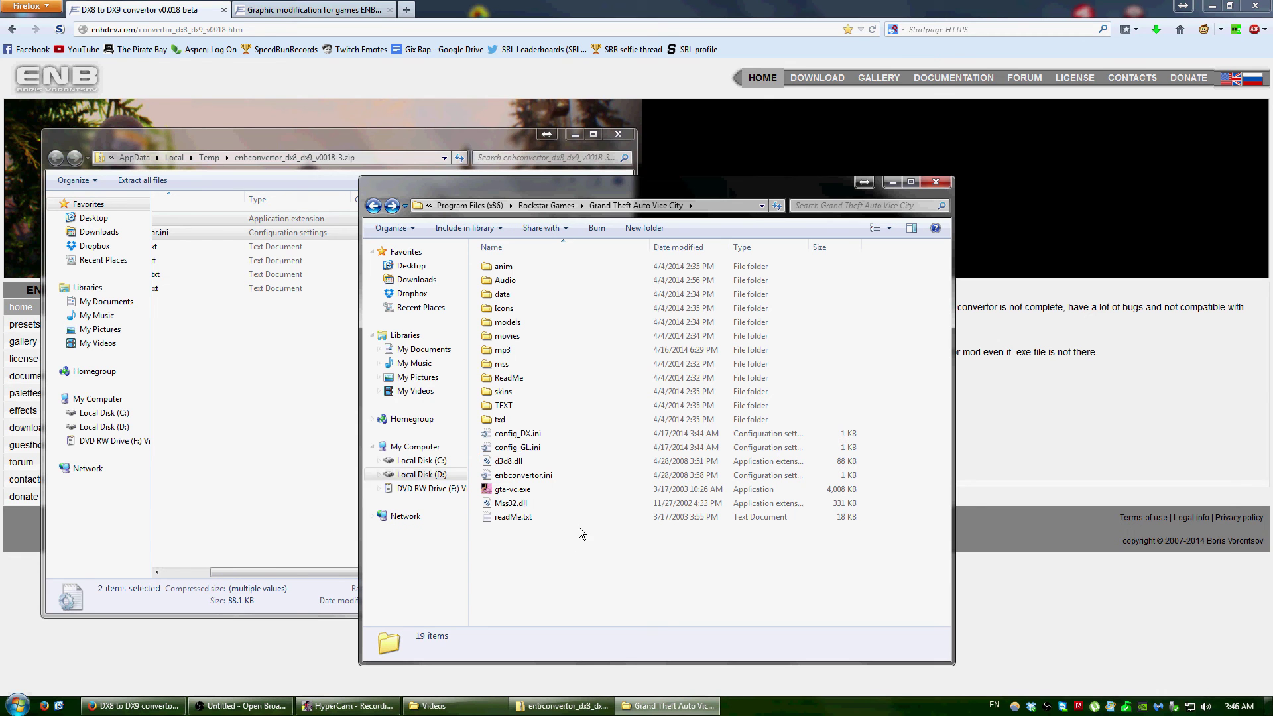
# Step: Close the convertor zip window and minimize Firefox
pyautogui.click(281, 391)
pyautogui.click(616, 135)
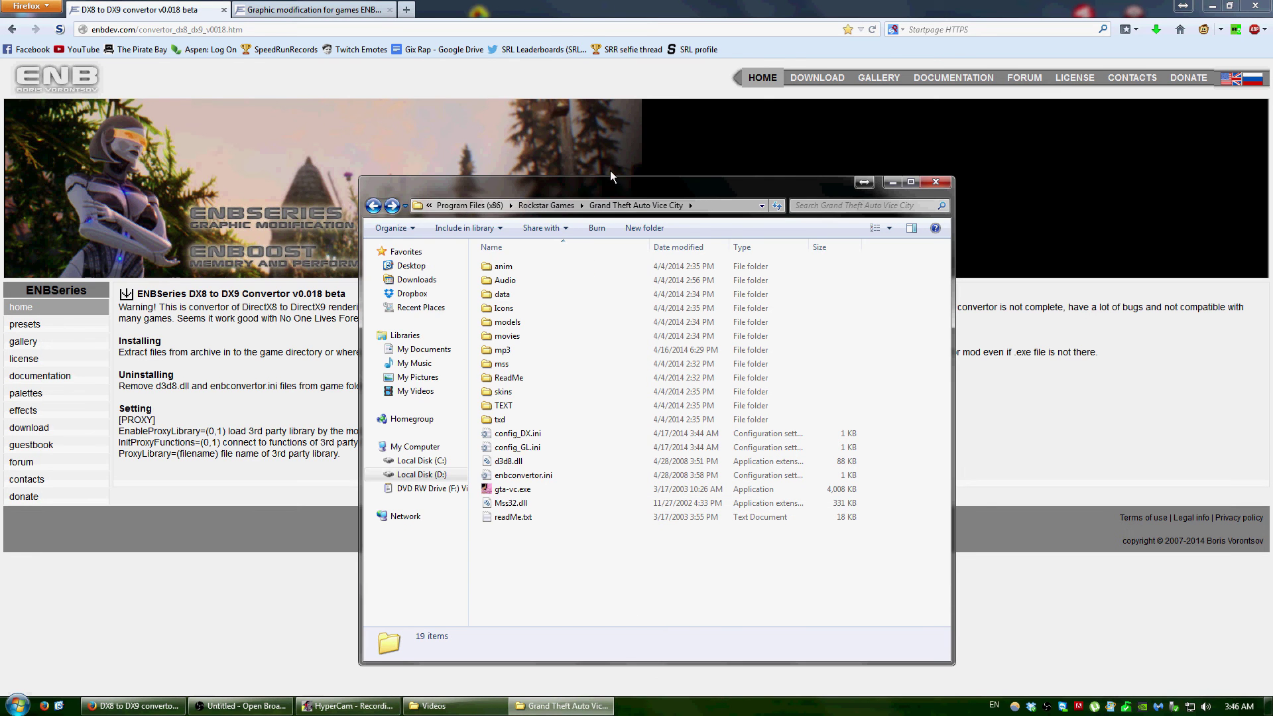
pyautogui.click(1212, 5)
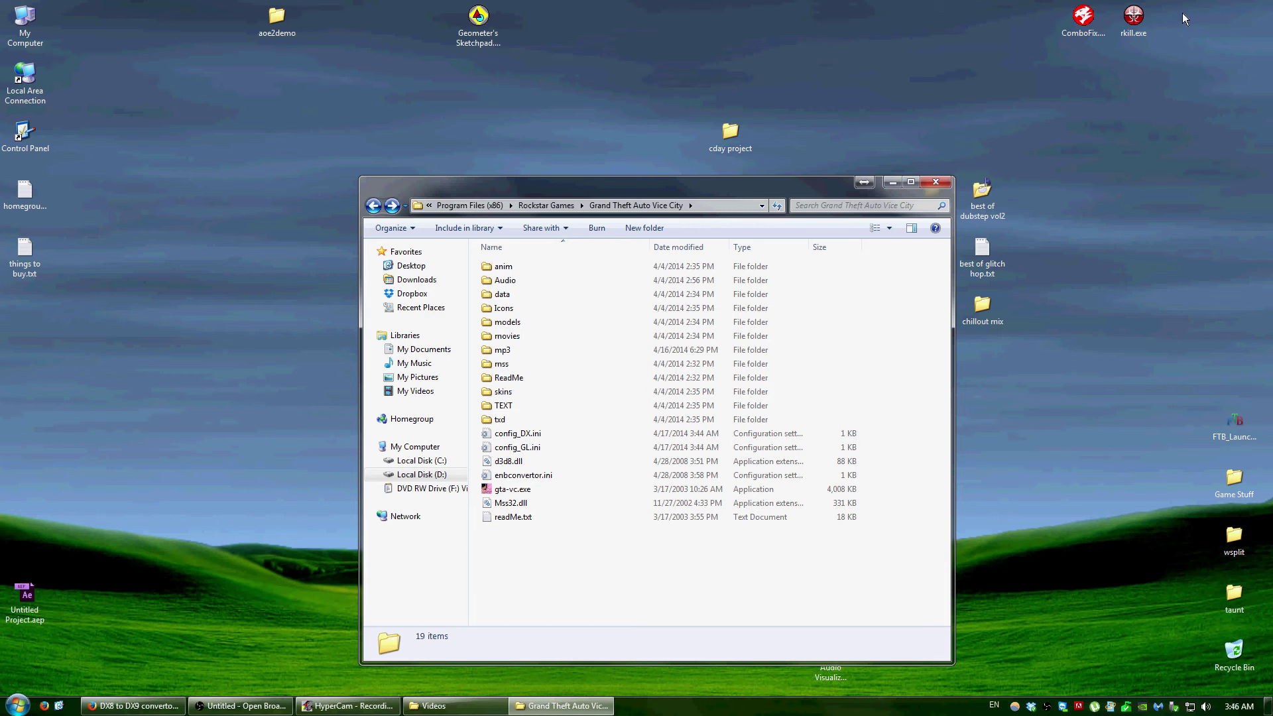
# Step: Open the 3D Analyze folder inside the desktop's Game Stuff folder
pyautogui.doubleClick(1233, 478)
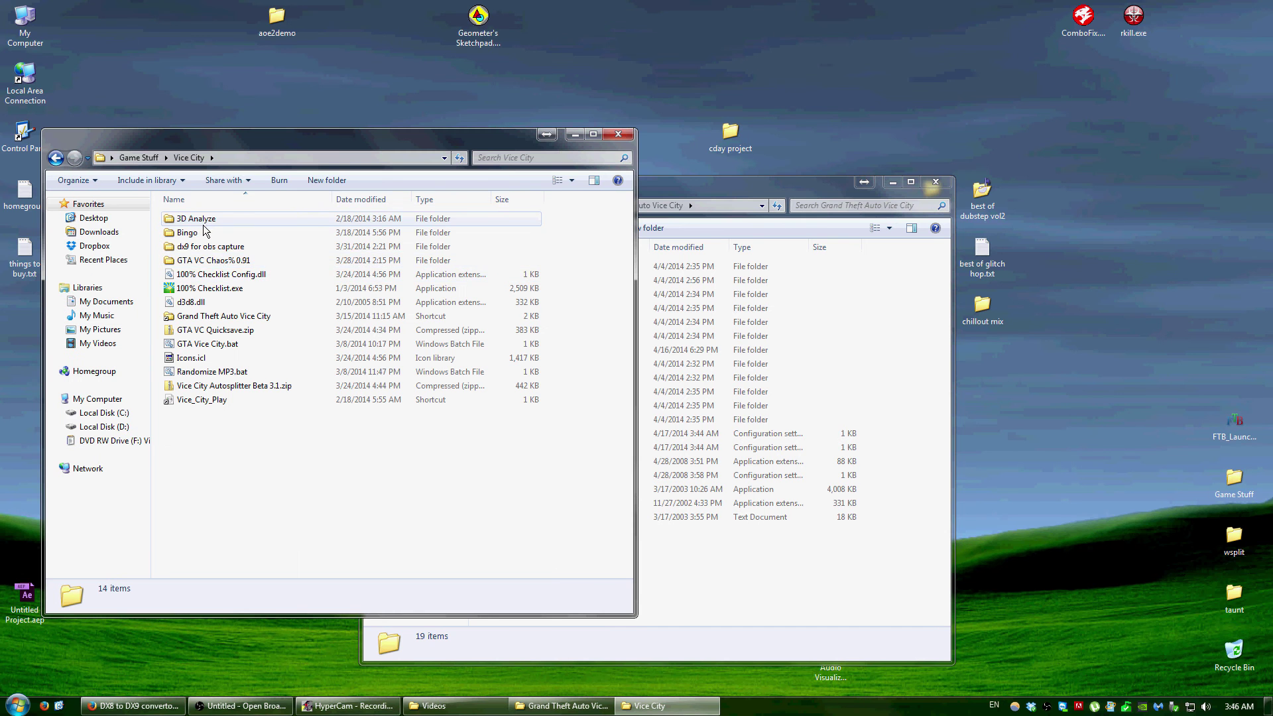
pyautogui.doubleClick(203, 221)
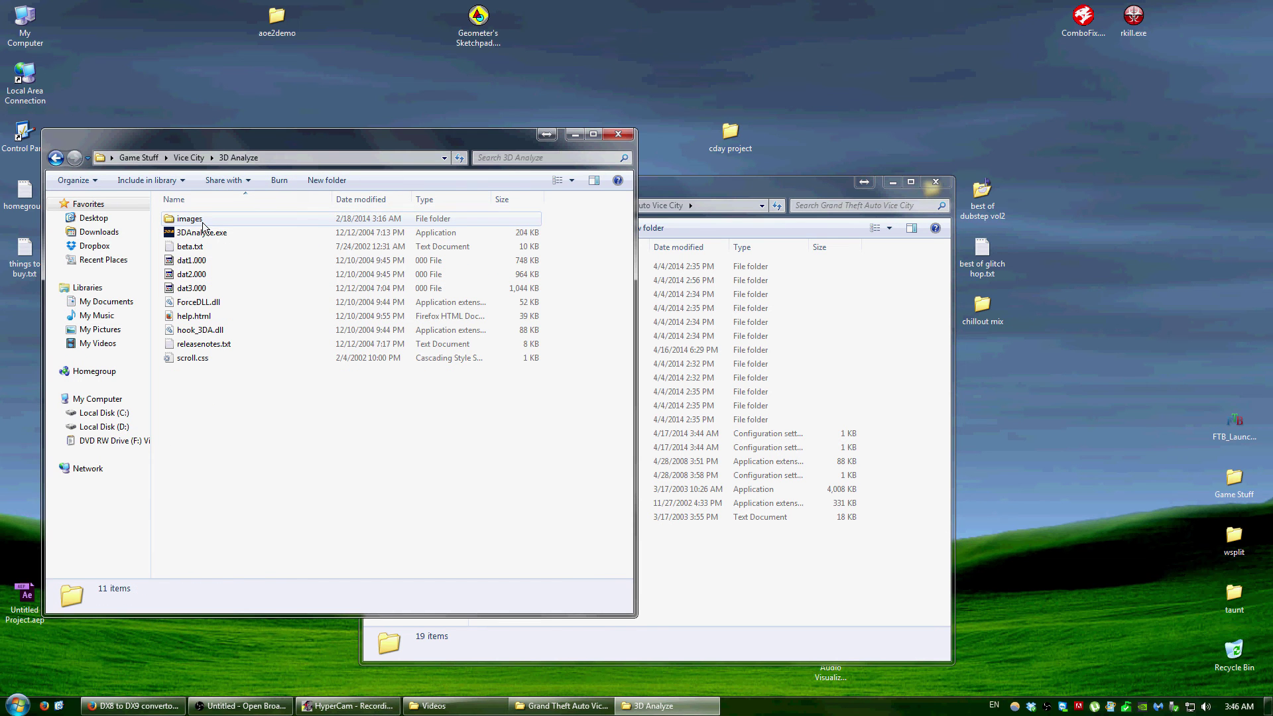
pyautogui.moveTo(307, 140); pyautogui.dragTo(272, 19)
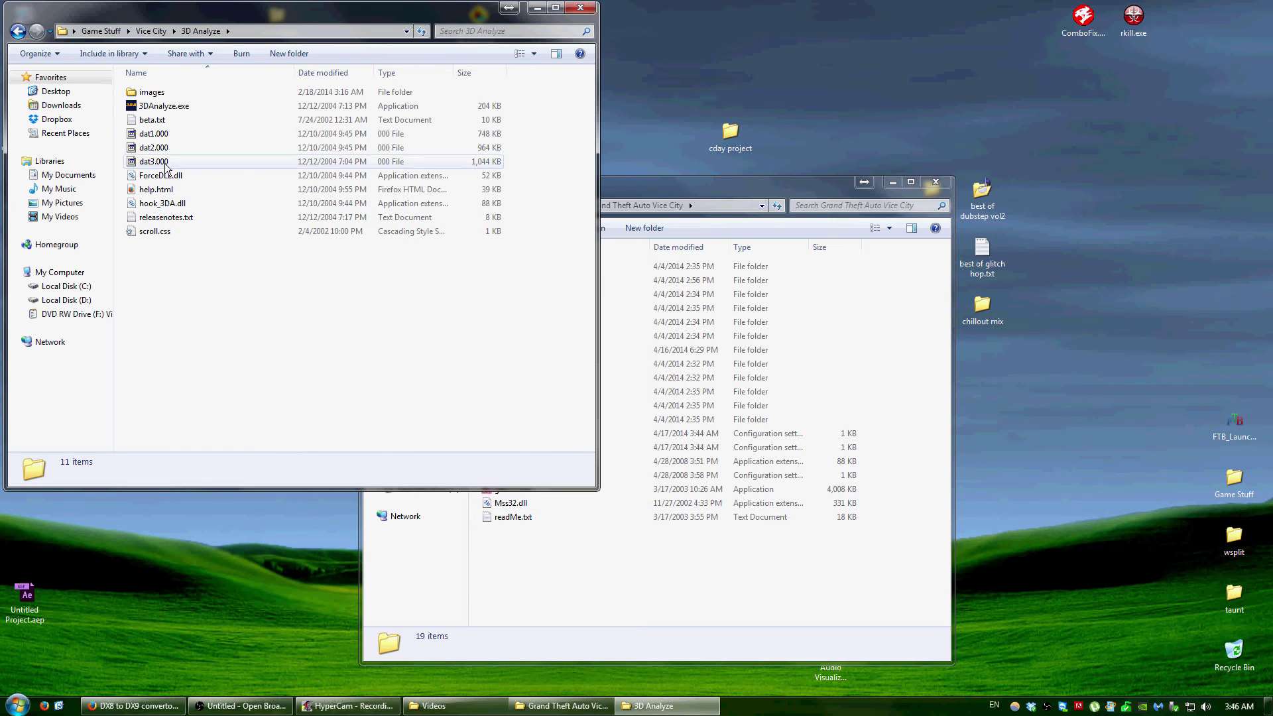
# Step: Check d3d8.dll in the Vice City folder, then review the 3D Analyze folder's files
pyautogui.click(519, 506)
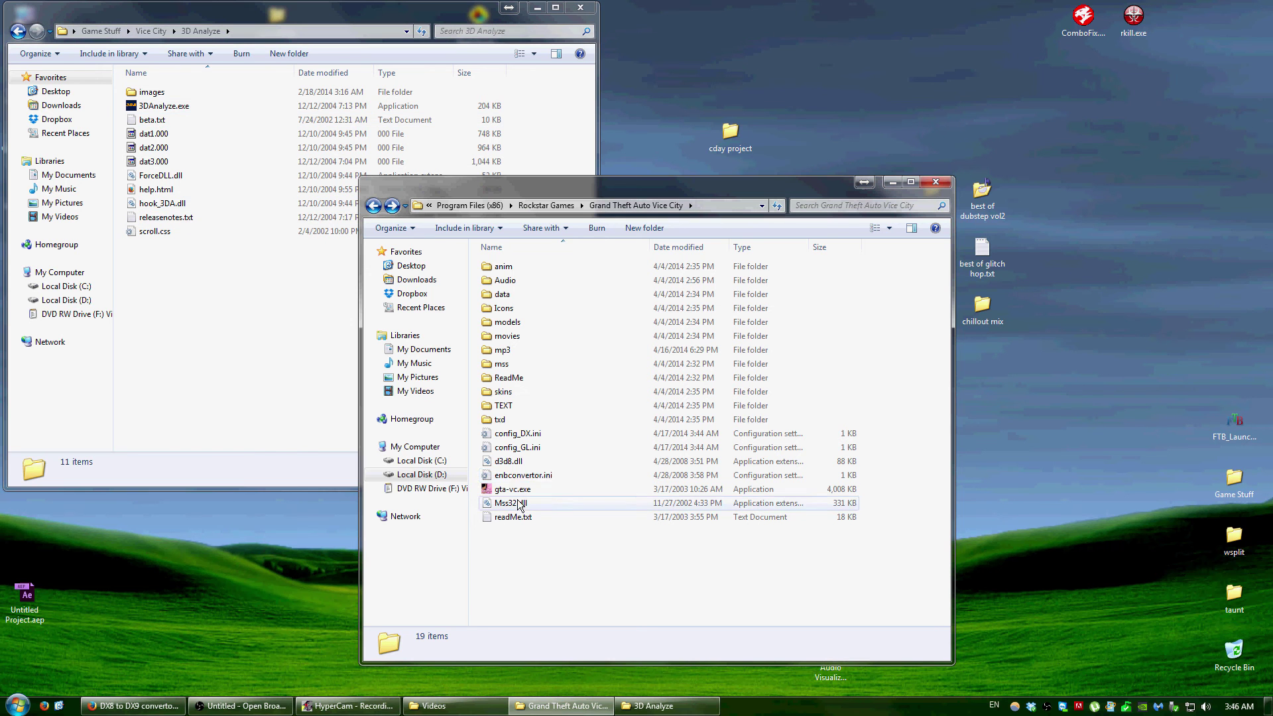
pyautogui.rightClick(508, 466)
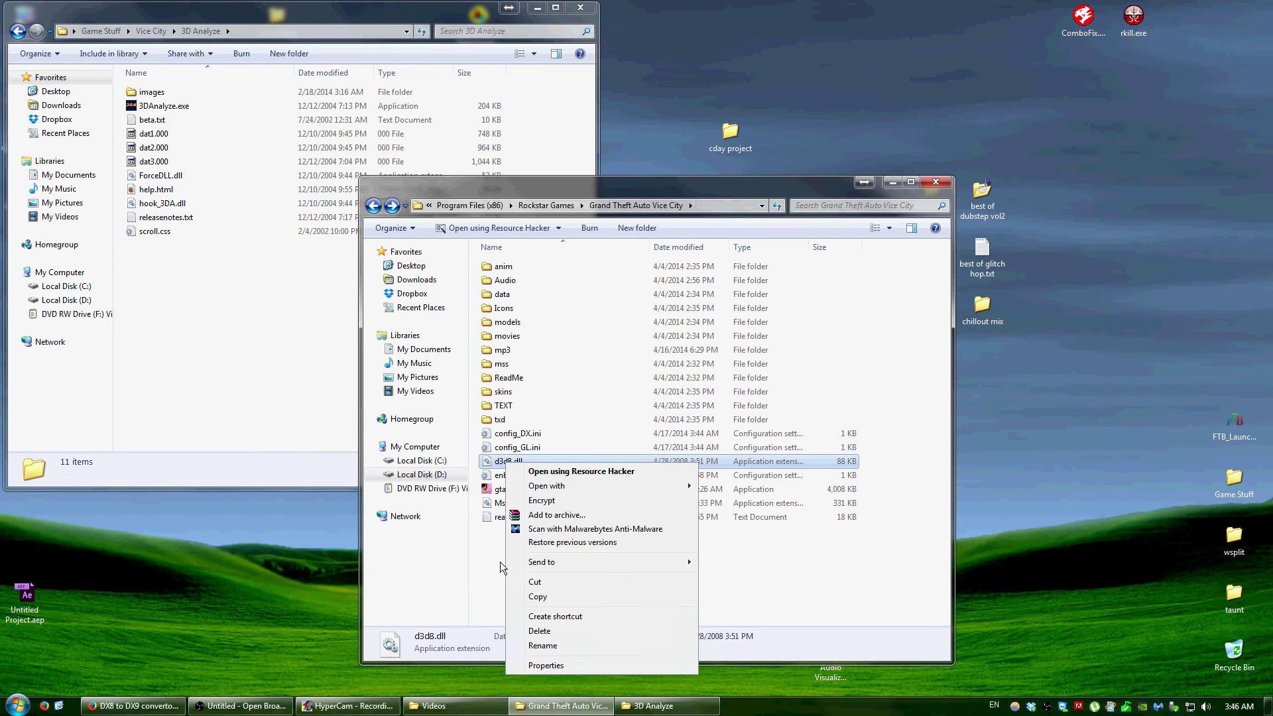
pyautogui.click(486, 546)
pyautogui.click(272, 316)
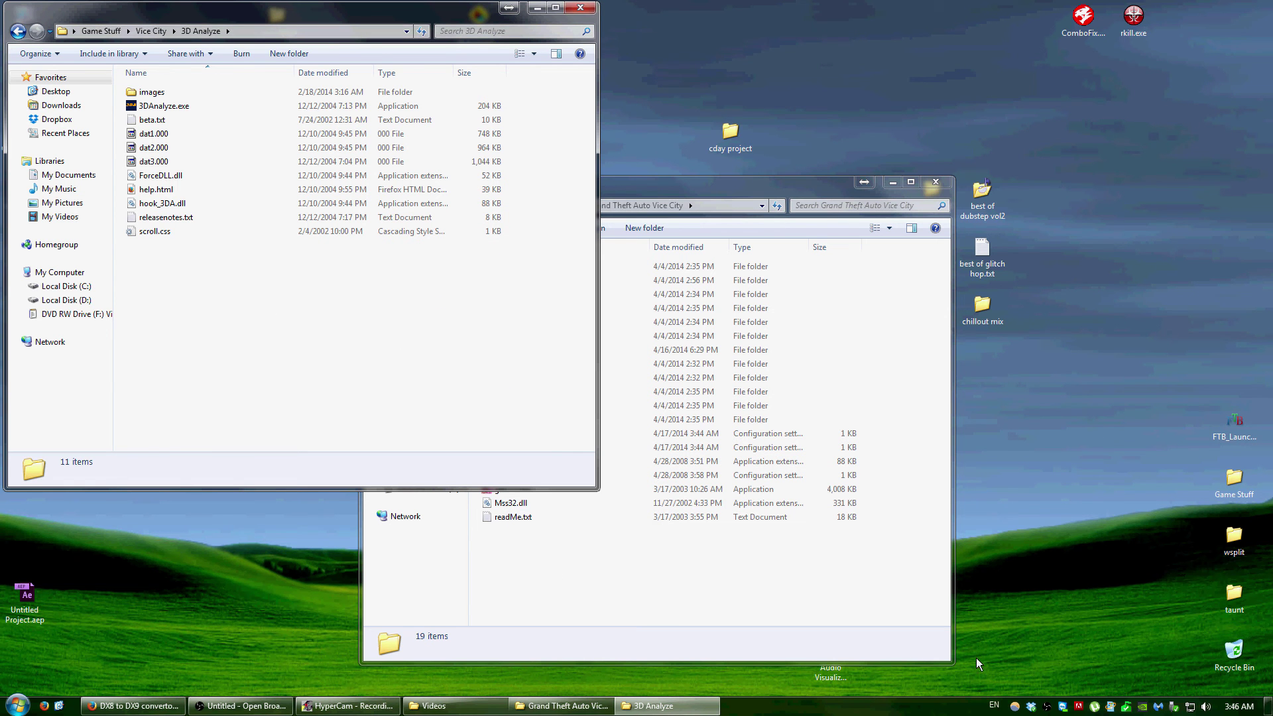
pyautogui.moveTo(219, 338); pyautogui.dragTo(121, 110)
pyautogui.click(256, 298)
# Step: Close the 3D Analyze window, move the Vice City folder aside, and select gta-vc.exe
pyautogui.click(580, 7)
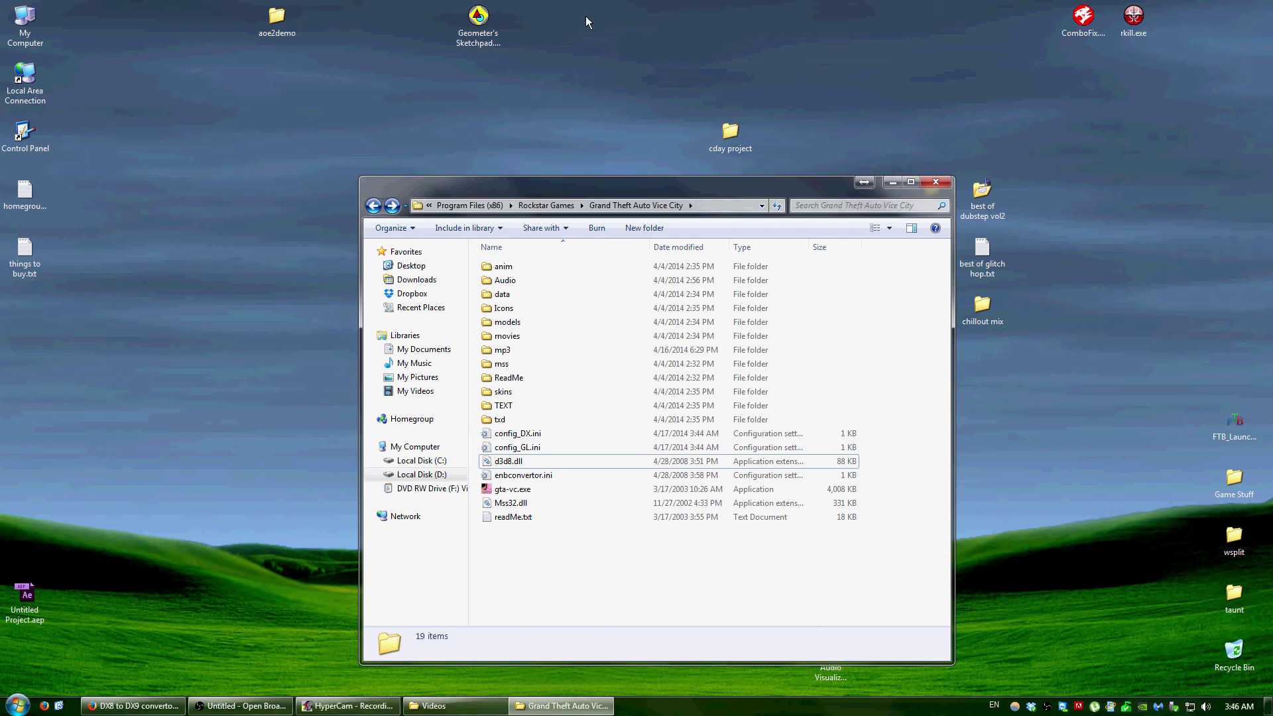
pyautogui.moveTo(641, 188); pyautogui.dragTo(718, 94)
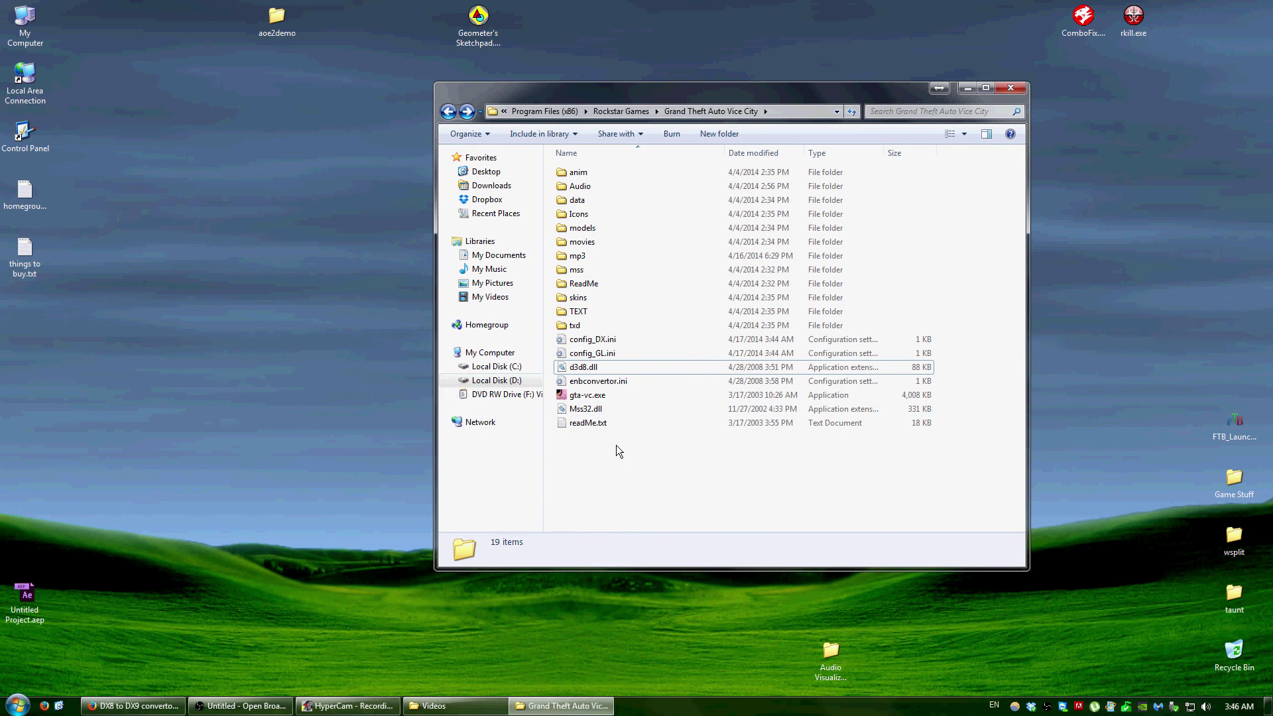
pyautogui.click(581, 397)
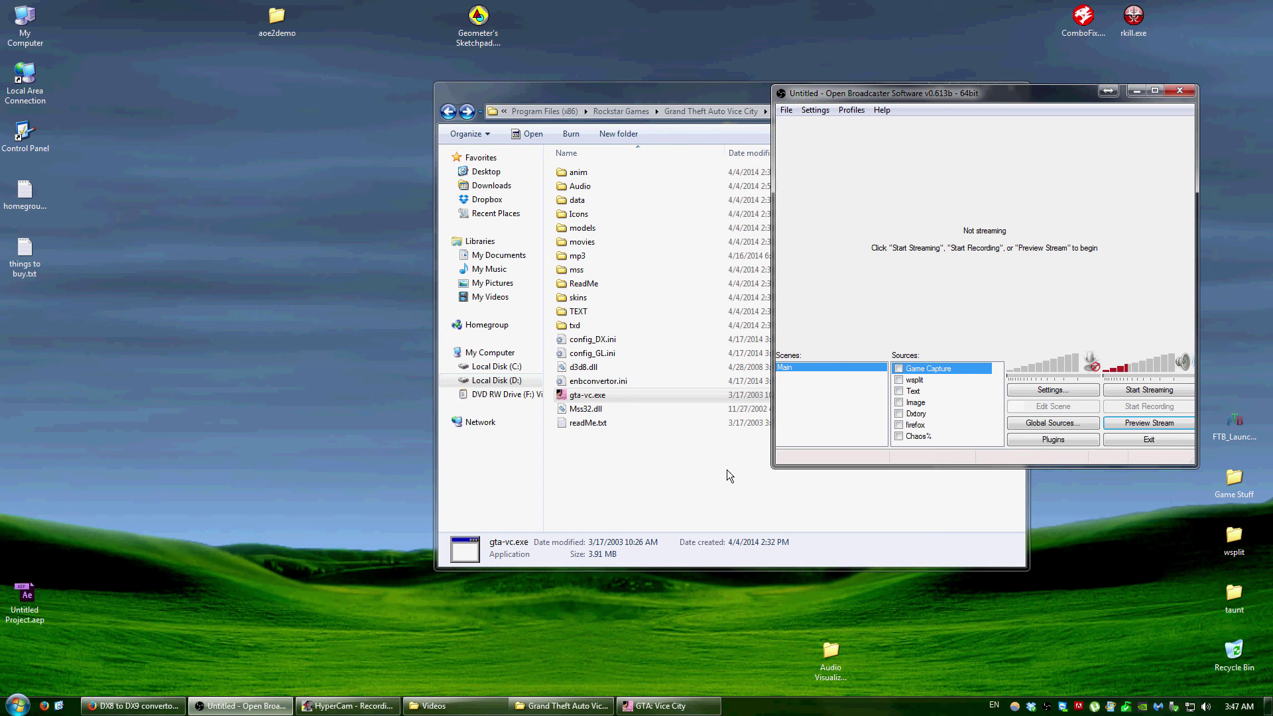
# Step: Enable Game Capture, start Preview Stream, and enlarge the OBS window
pyautogui.click(899, 369)
pyautogui.click(1113, 425)
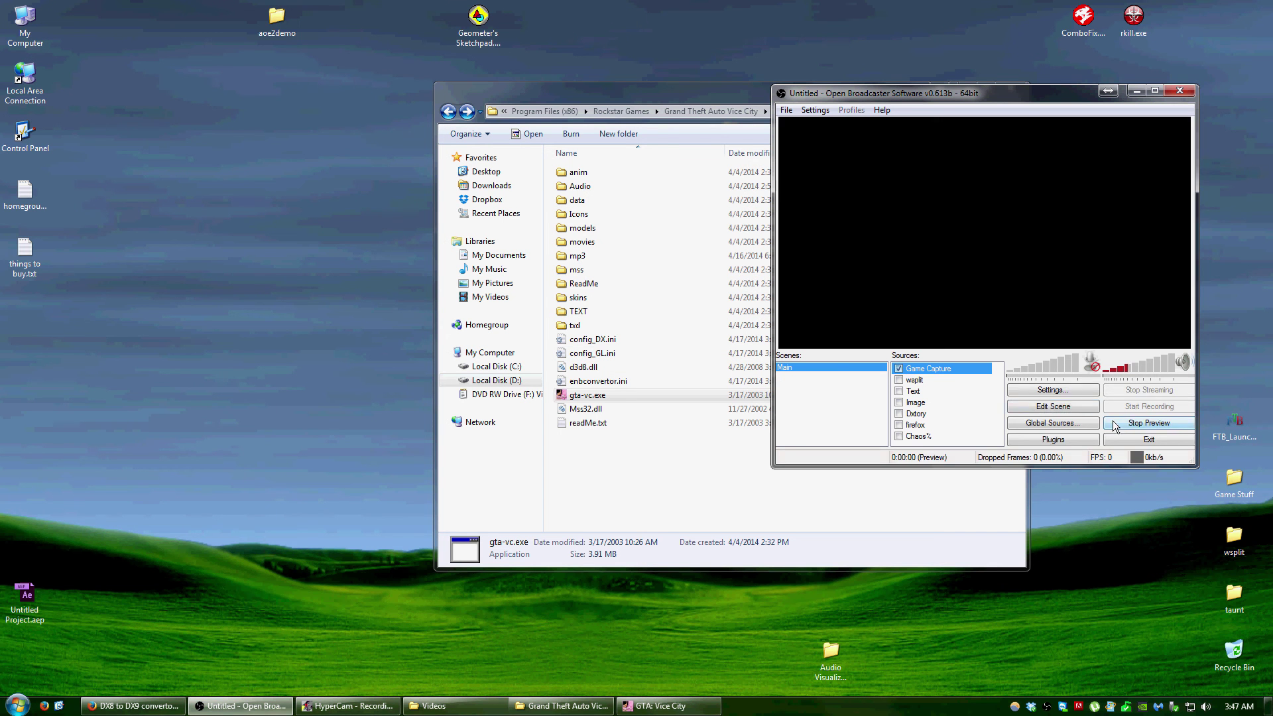
pyautogui.moveTo(917, 95); pyautogui.dragTo(814, 111)
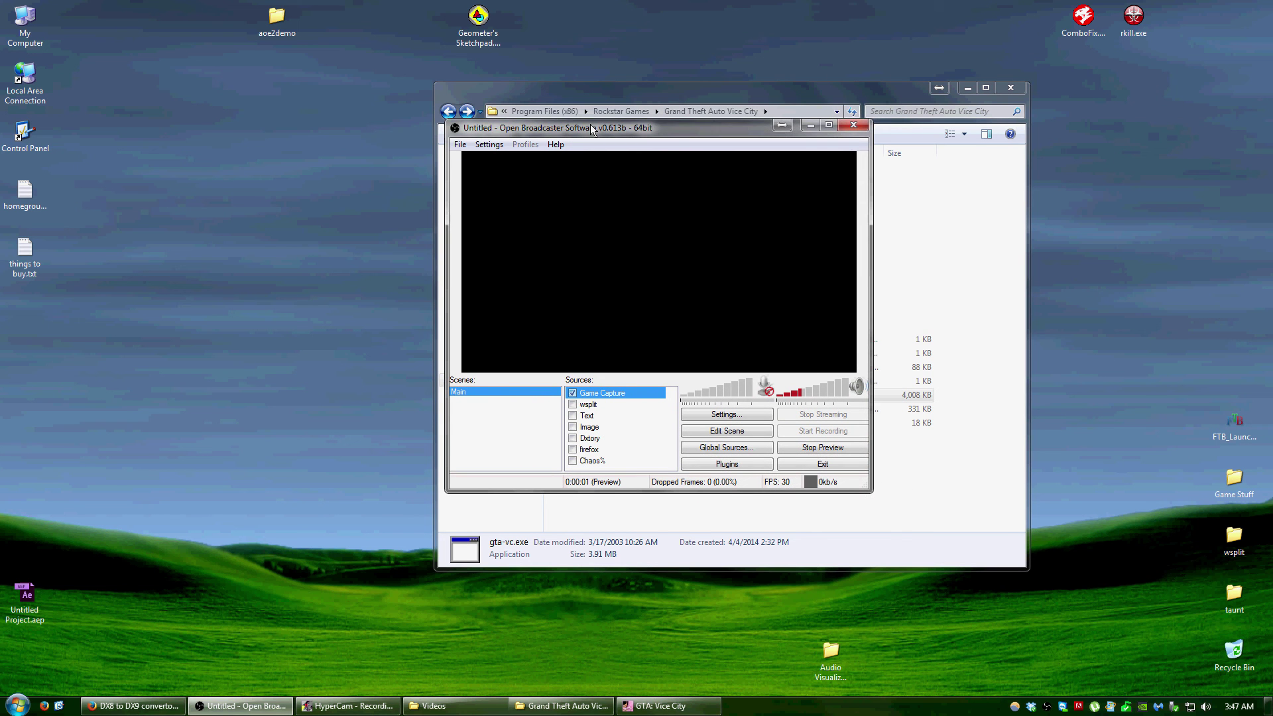
pyautogui.moveTo(592, 130); pyautogui.dragTo(585, 114)
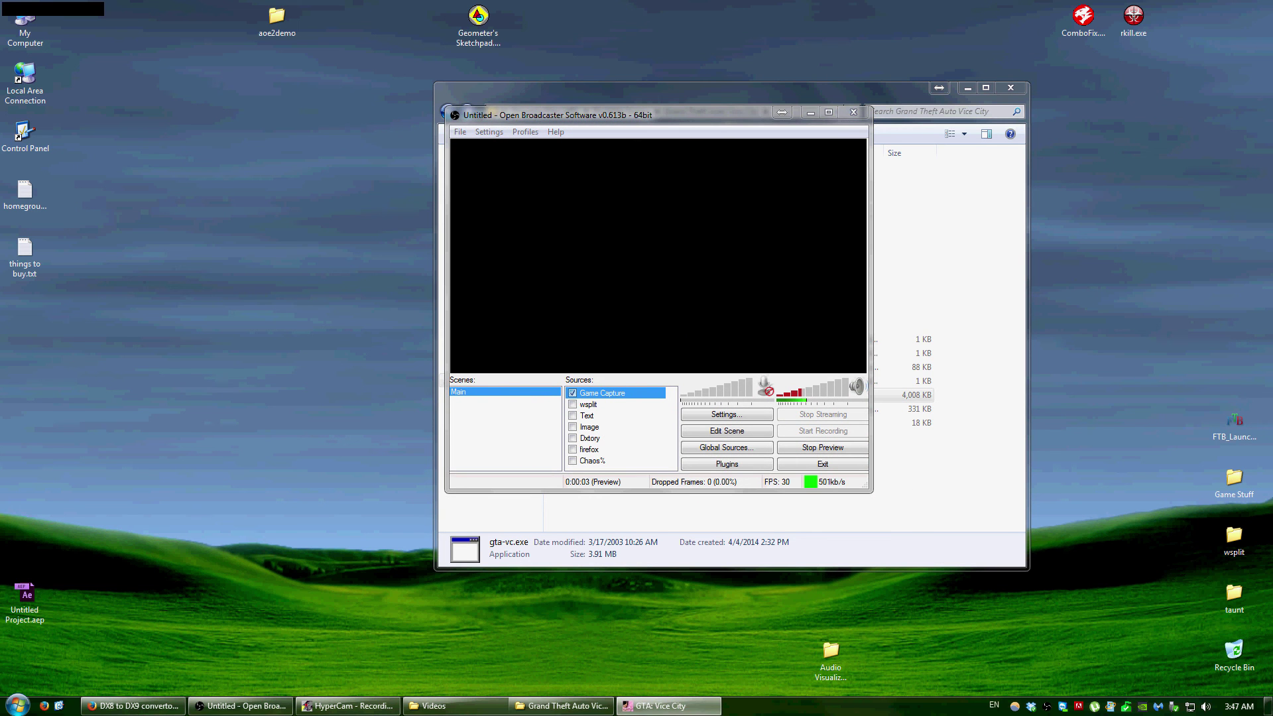
# Step: Move the OBS window further left and reselect the Game Capture source
pyautogui.press('super')
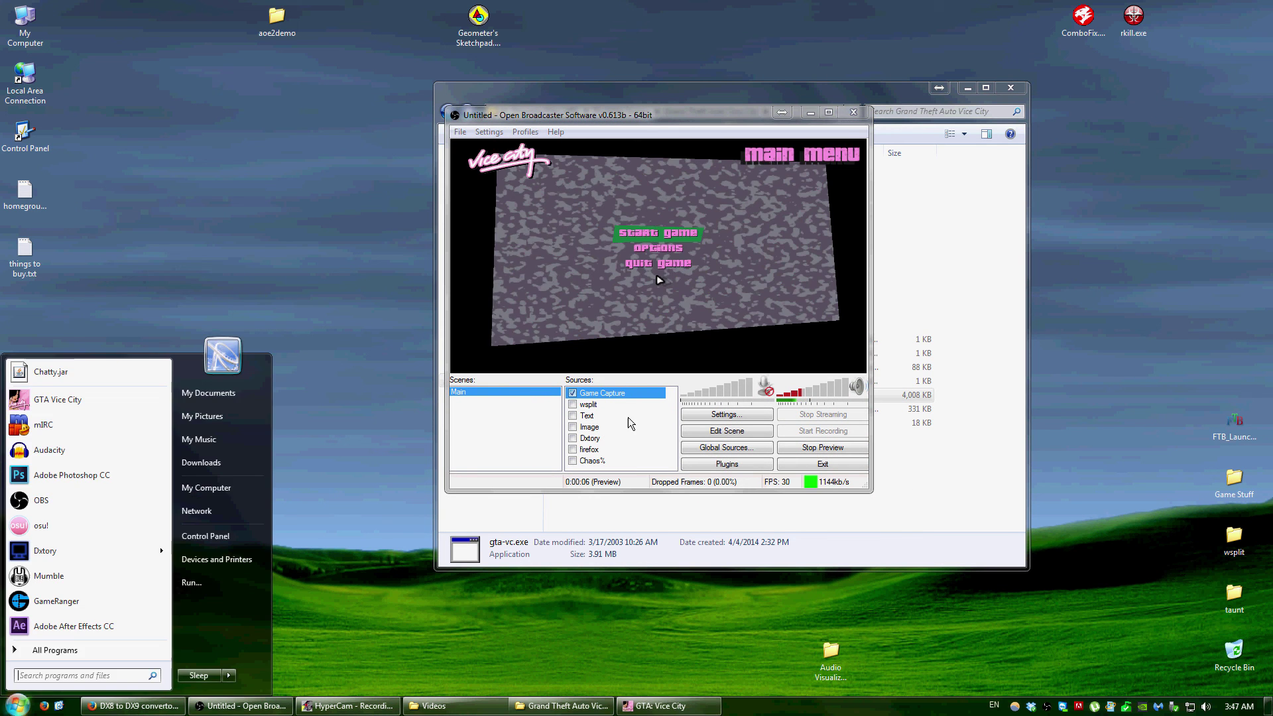
pyautogui.click(668, 178)
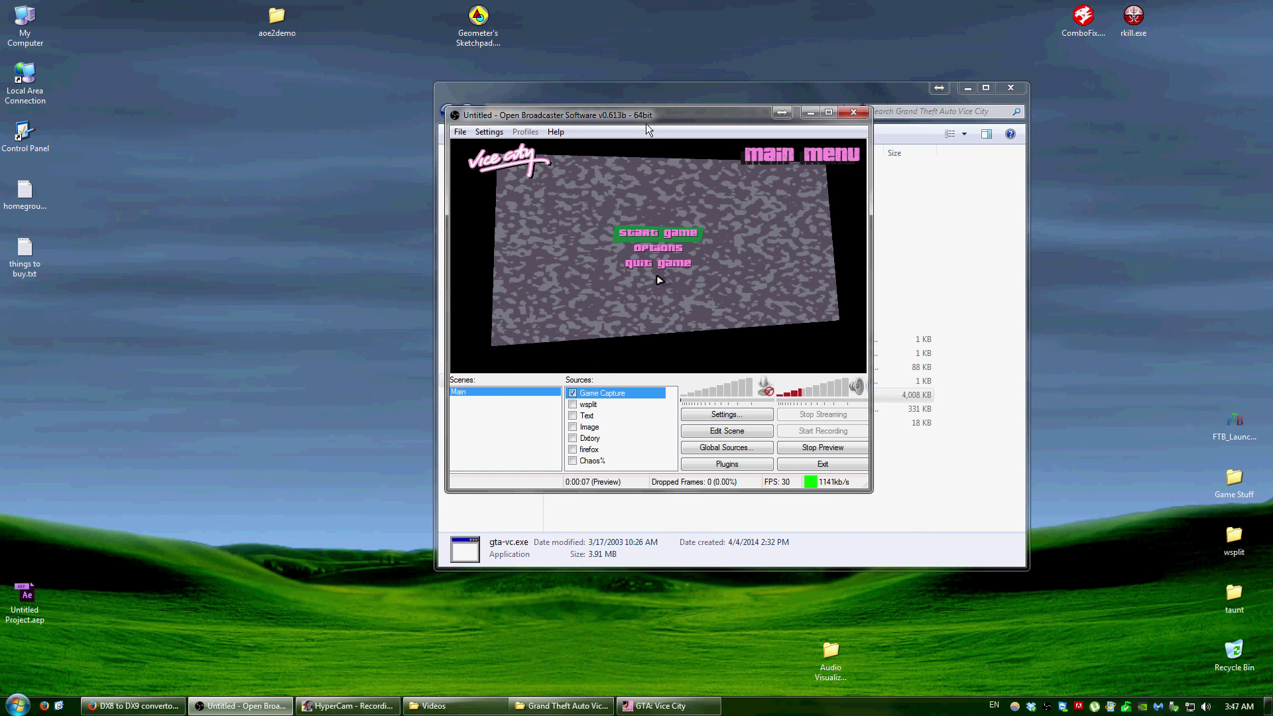
pyautogui.moveTo(646, 124); pyautogui.dragTo(398, 142)
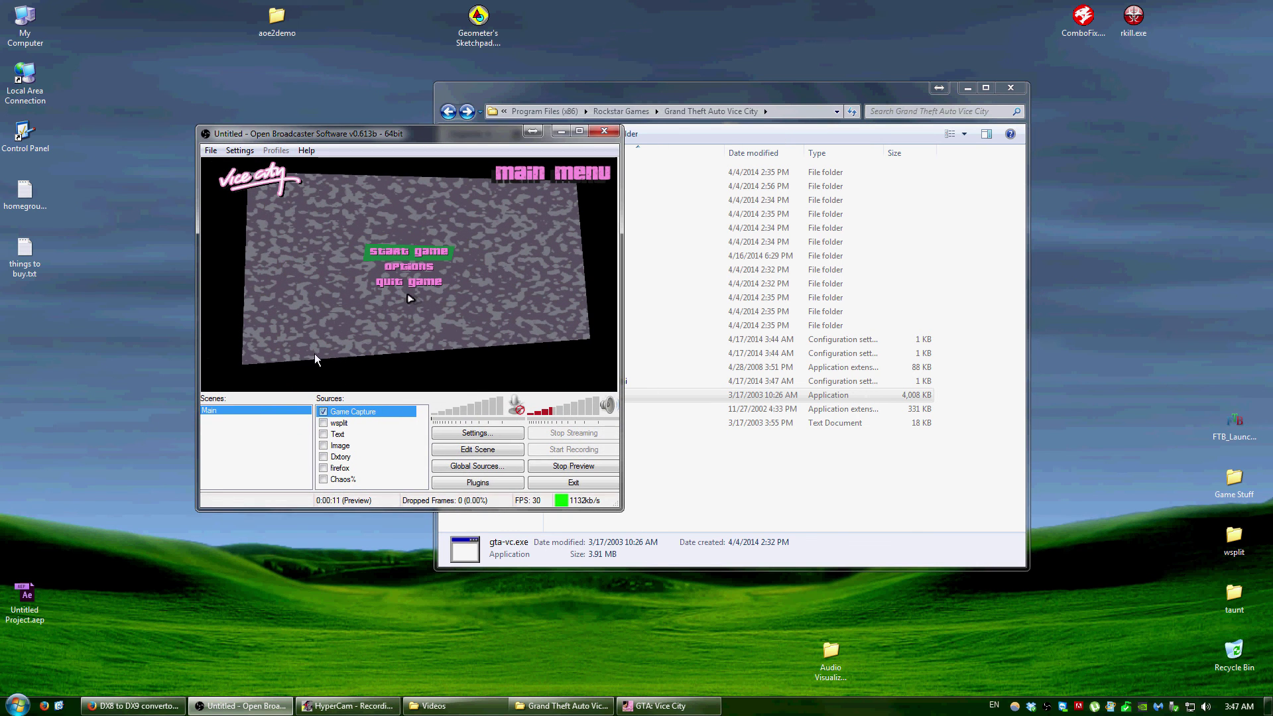
pyautogui.click(344, 418)
pyautogui.click(344, 412)
# Step: Set Multiple displays to 'Extend these displays', keep the changes, and move OBS onto the second display
pyautogui.rightClick(1106, 231)
pyautogui.click(1169, 361)
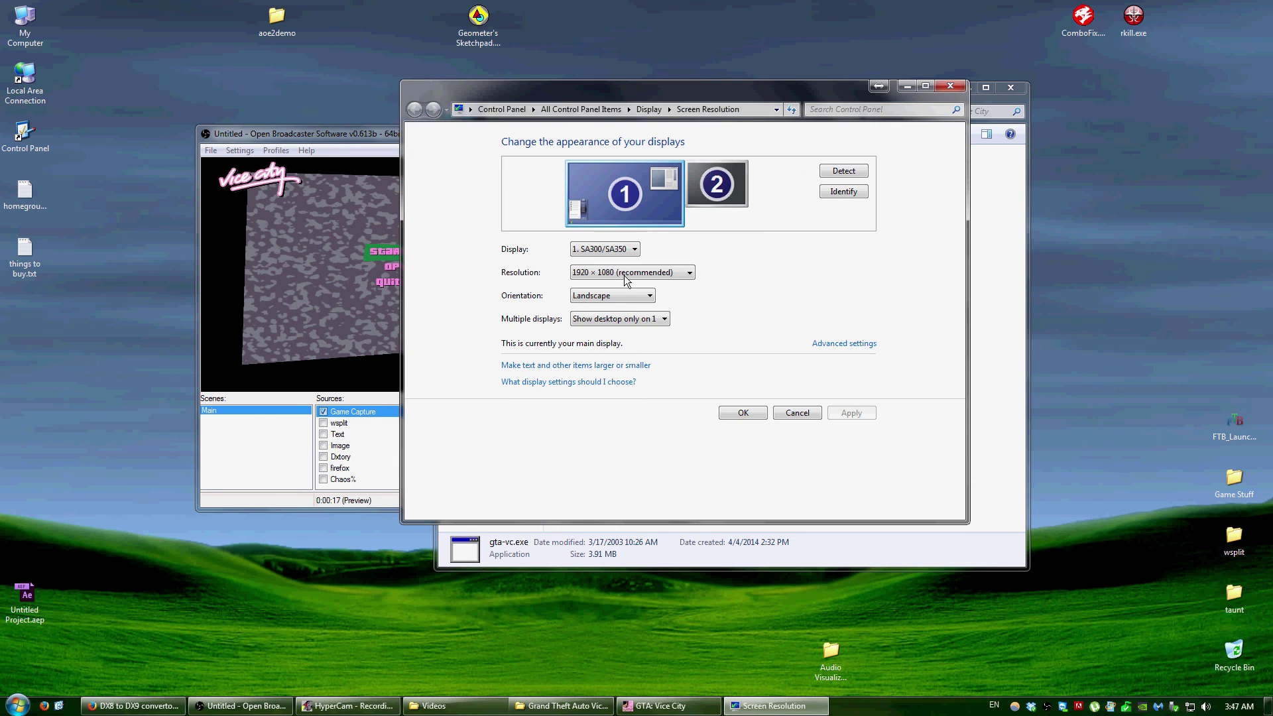
pyautogui.click(620, 318)
pyautogui.click(613, 331)
pyautogui.click(741, 428)
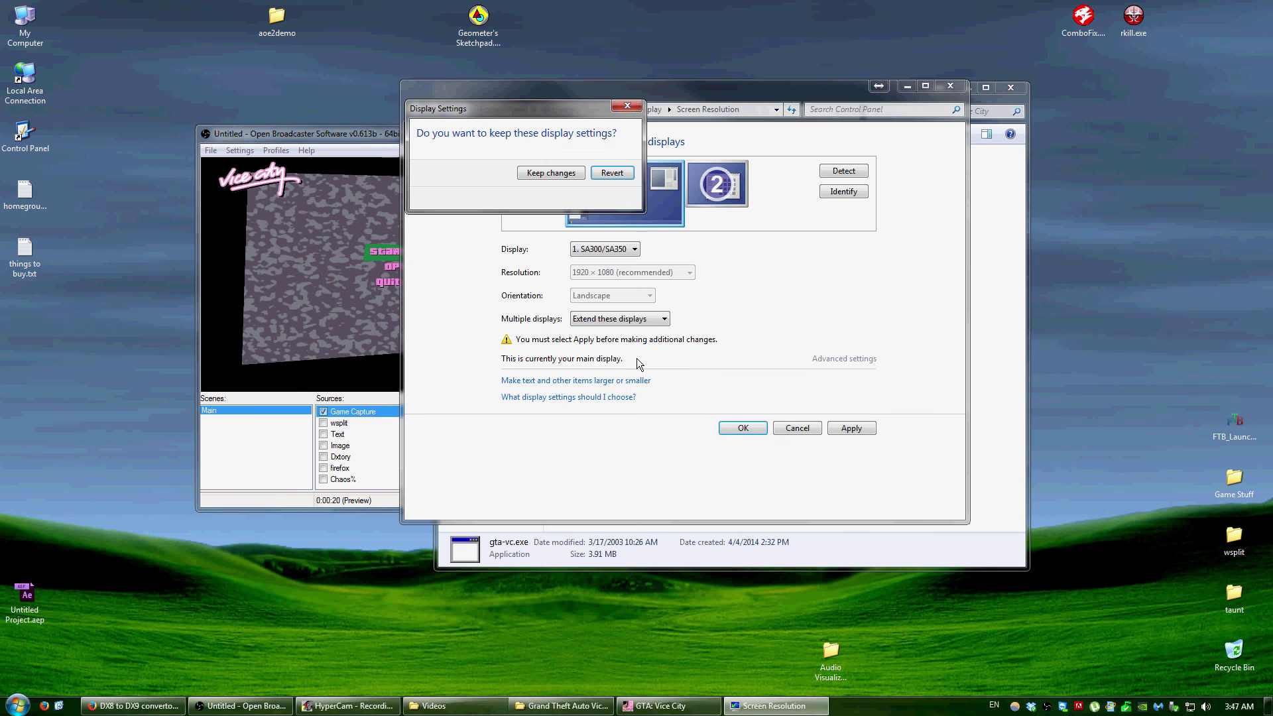
pyautogui.click(551, 172)
pyautogui.moveTo(332, 133); pyautogui.dragTo(1272, 136)
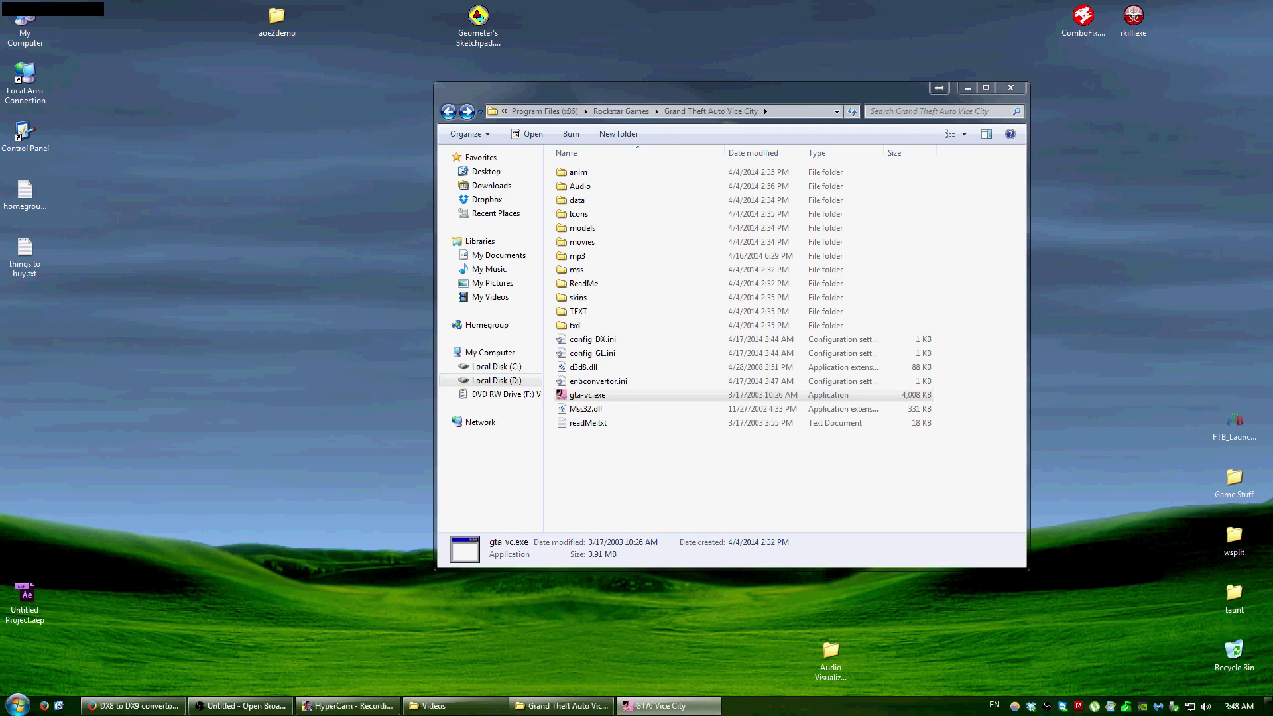
# Step: Move OBS back to the main screen, show the desktop only on display 1, and reposition OBS top-left
pyautogui.hotkey('alt', 'Tab')
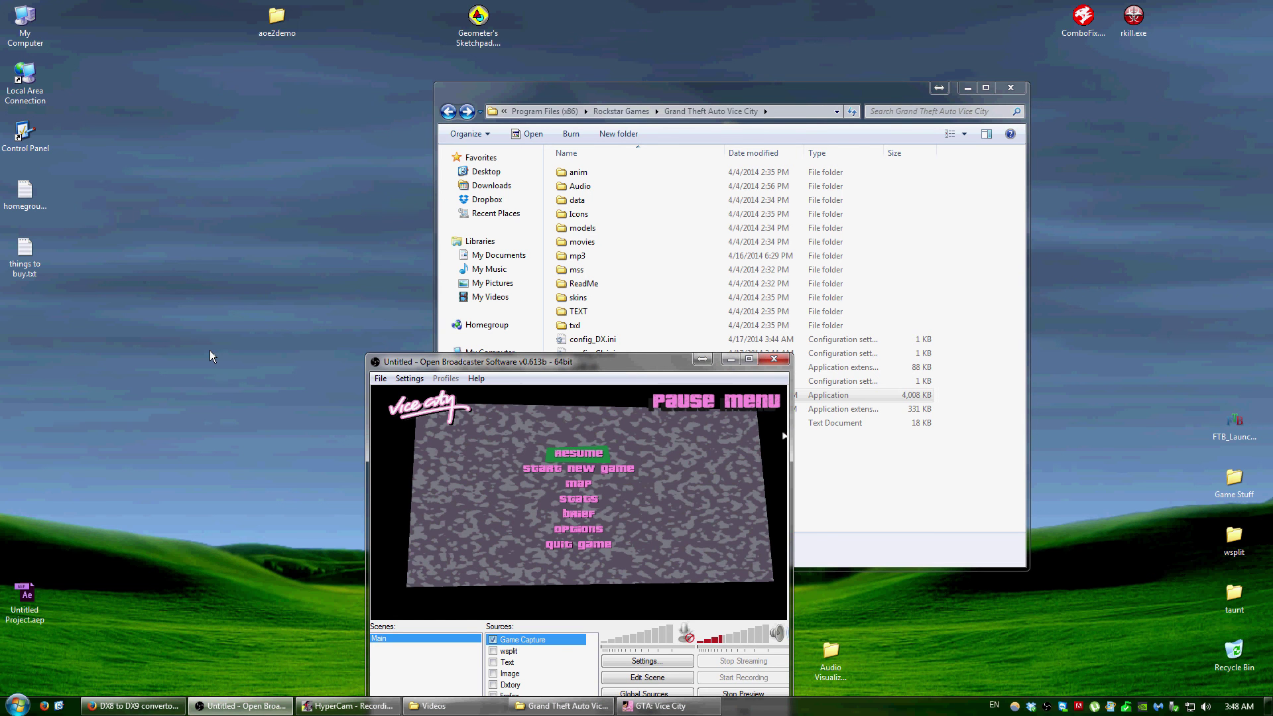
pyautogui.moveTo(538, 360); pyautogui.dragTo(284, 226)
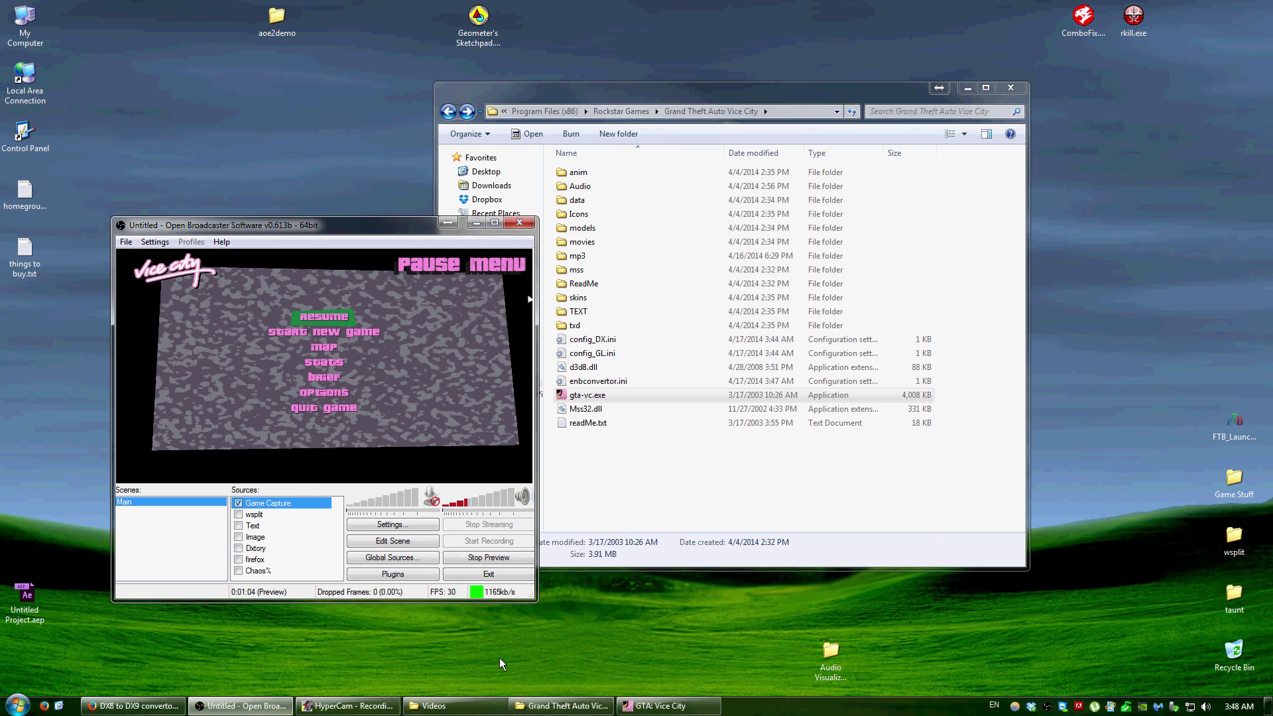
pyautogui.rightClick(591, 606)
pyautogui.click(616, 567)
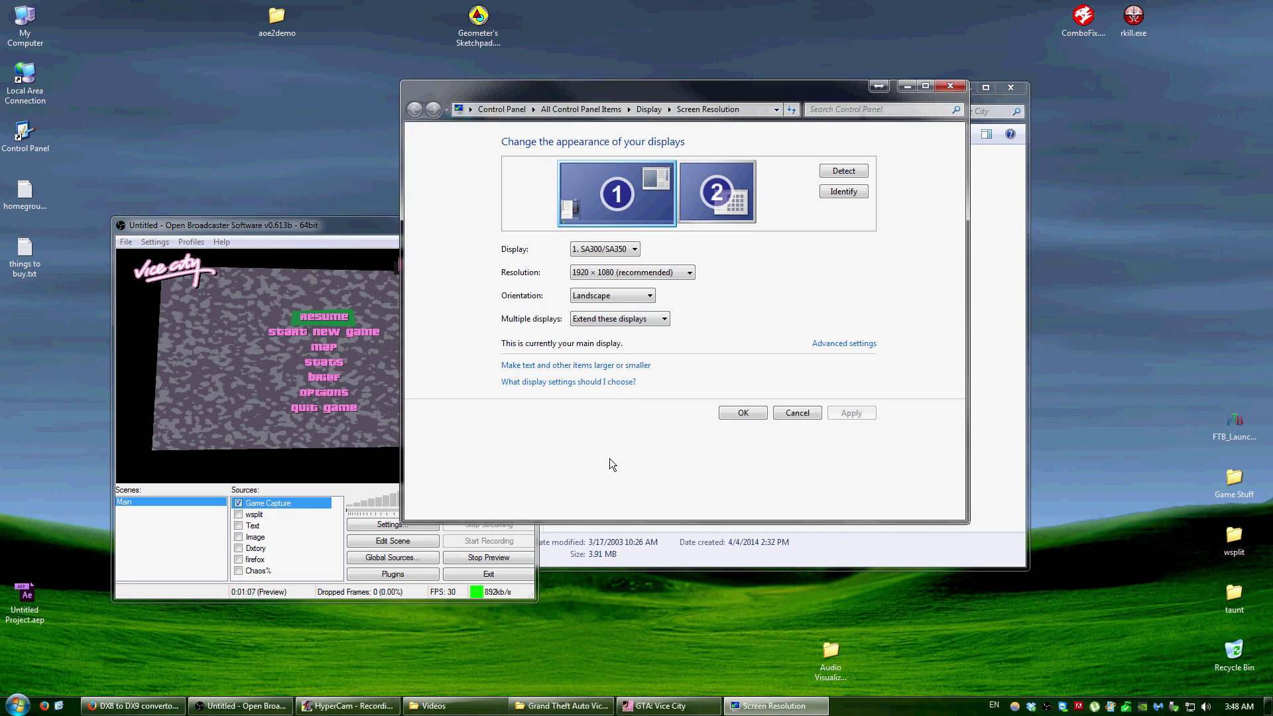
pyautogui.click(620, 319)
pyautogui.click(619, 348)
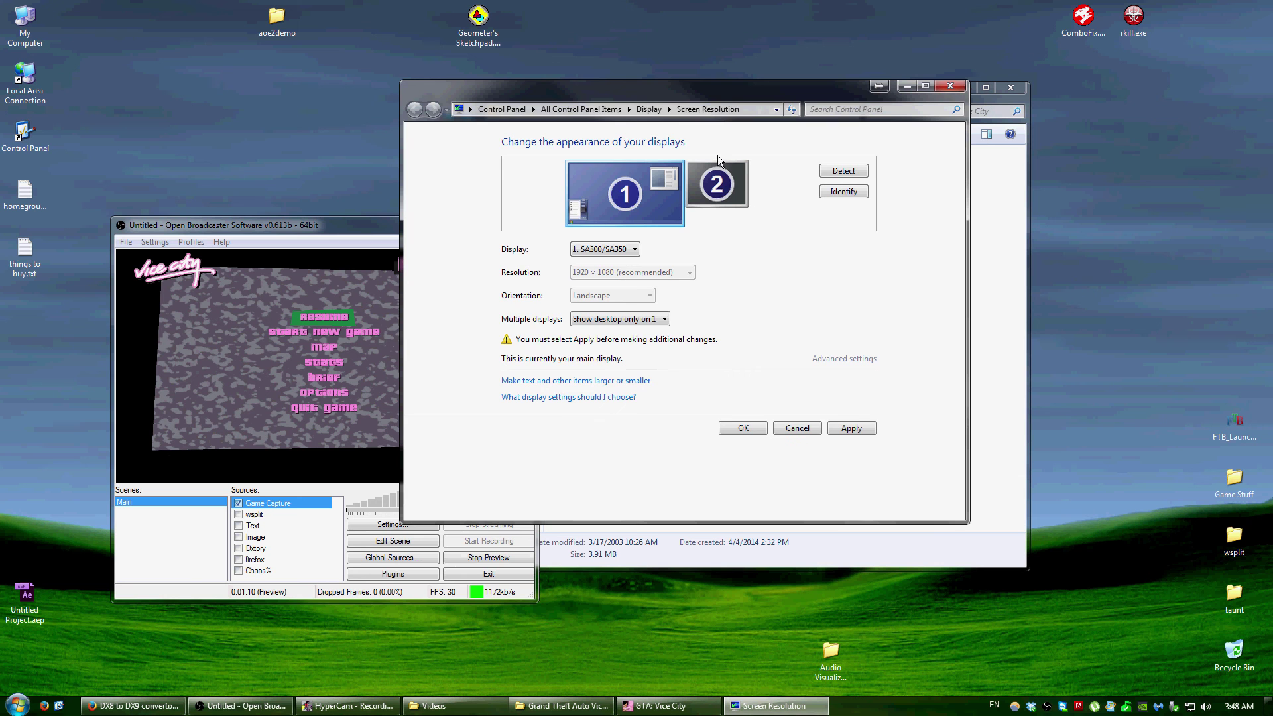
pyautogui.click(907, 86)
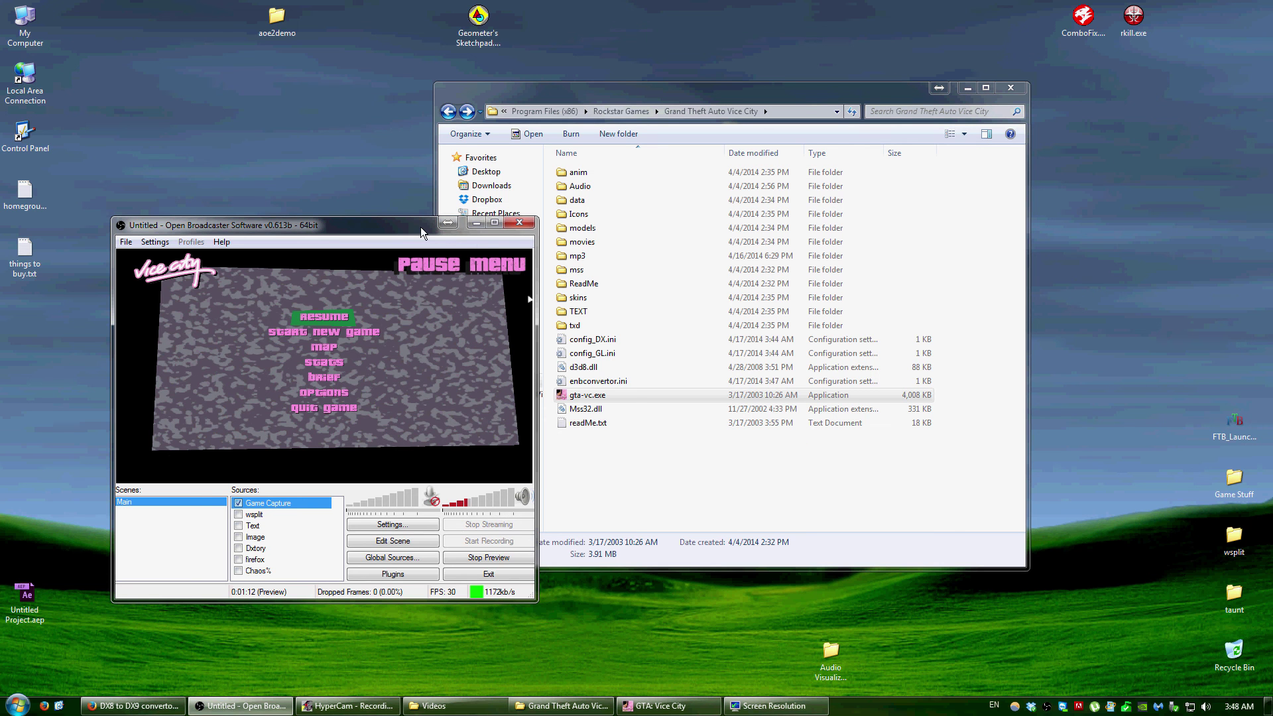
pyautogui.moveTo(420, 227); pyautogui.dragTo(358, 93)
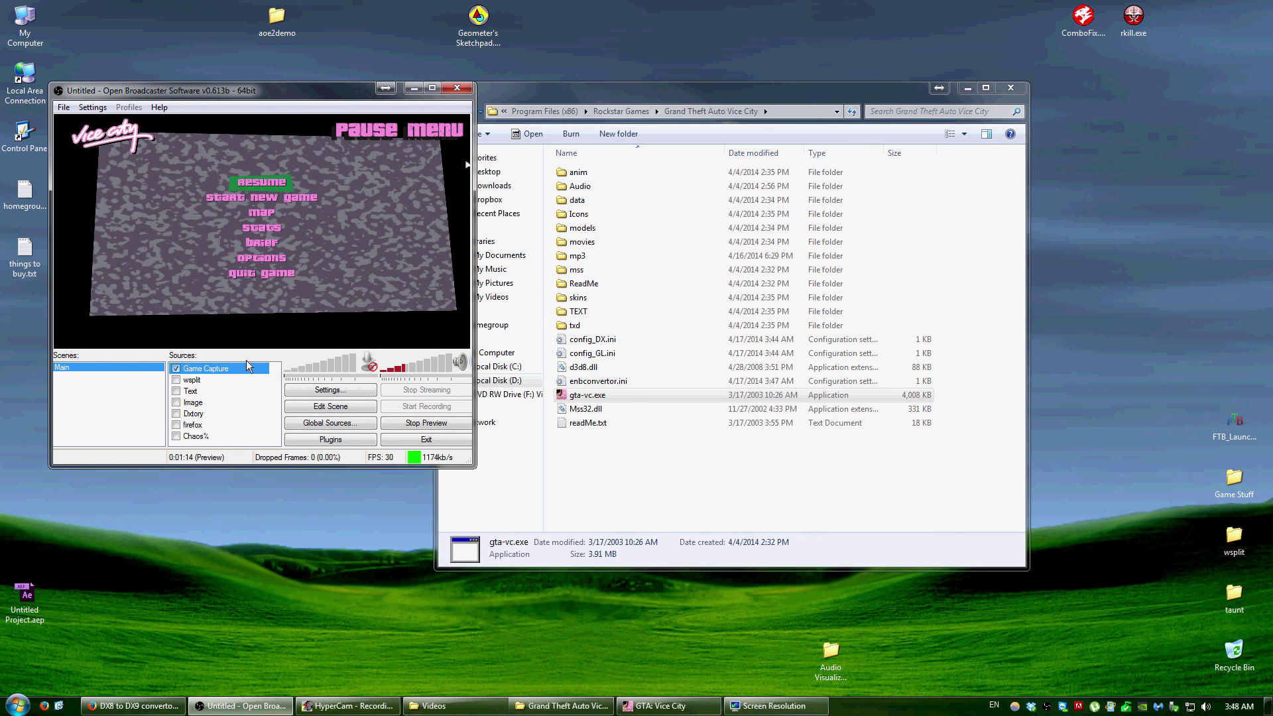